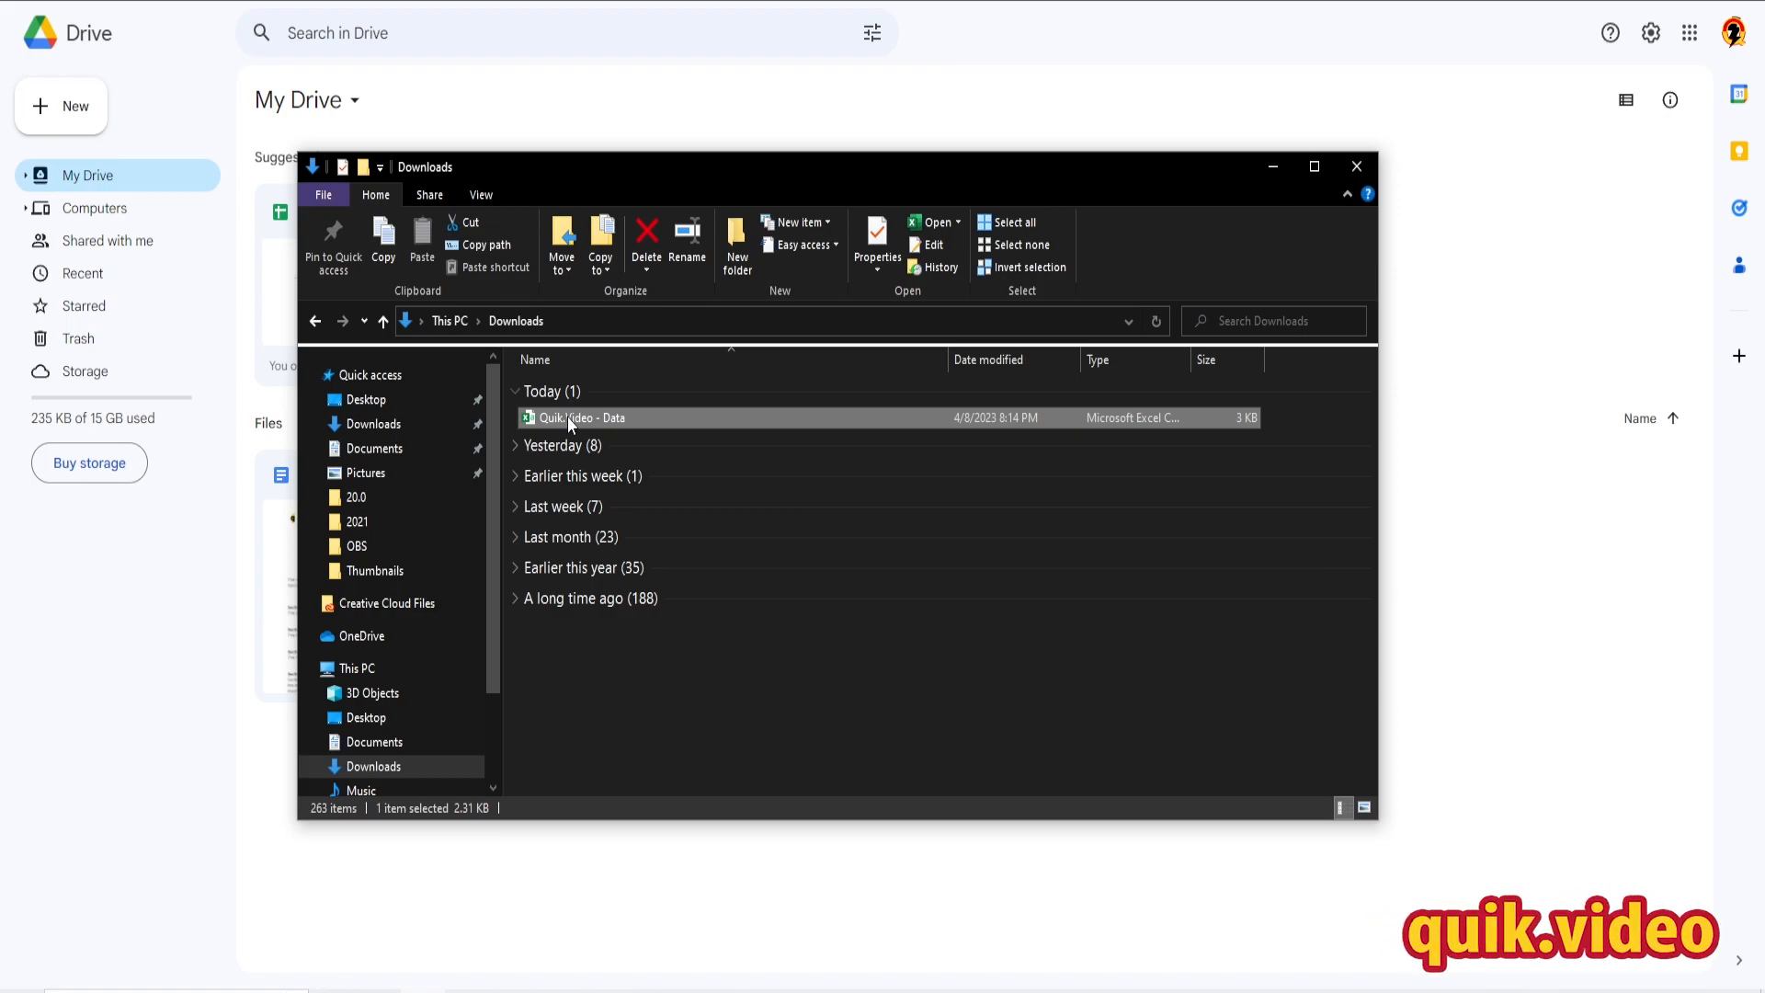
Open the Quik.Video - Data file from Downloads in Excel and dismiss the Microsoft 365 purchase and trial offers.
double_click(567, 416)
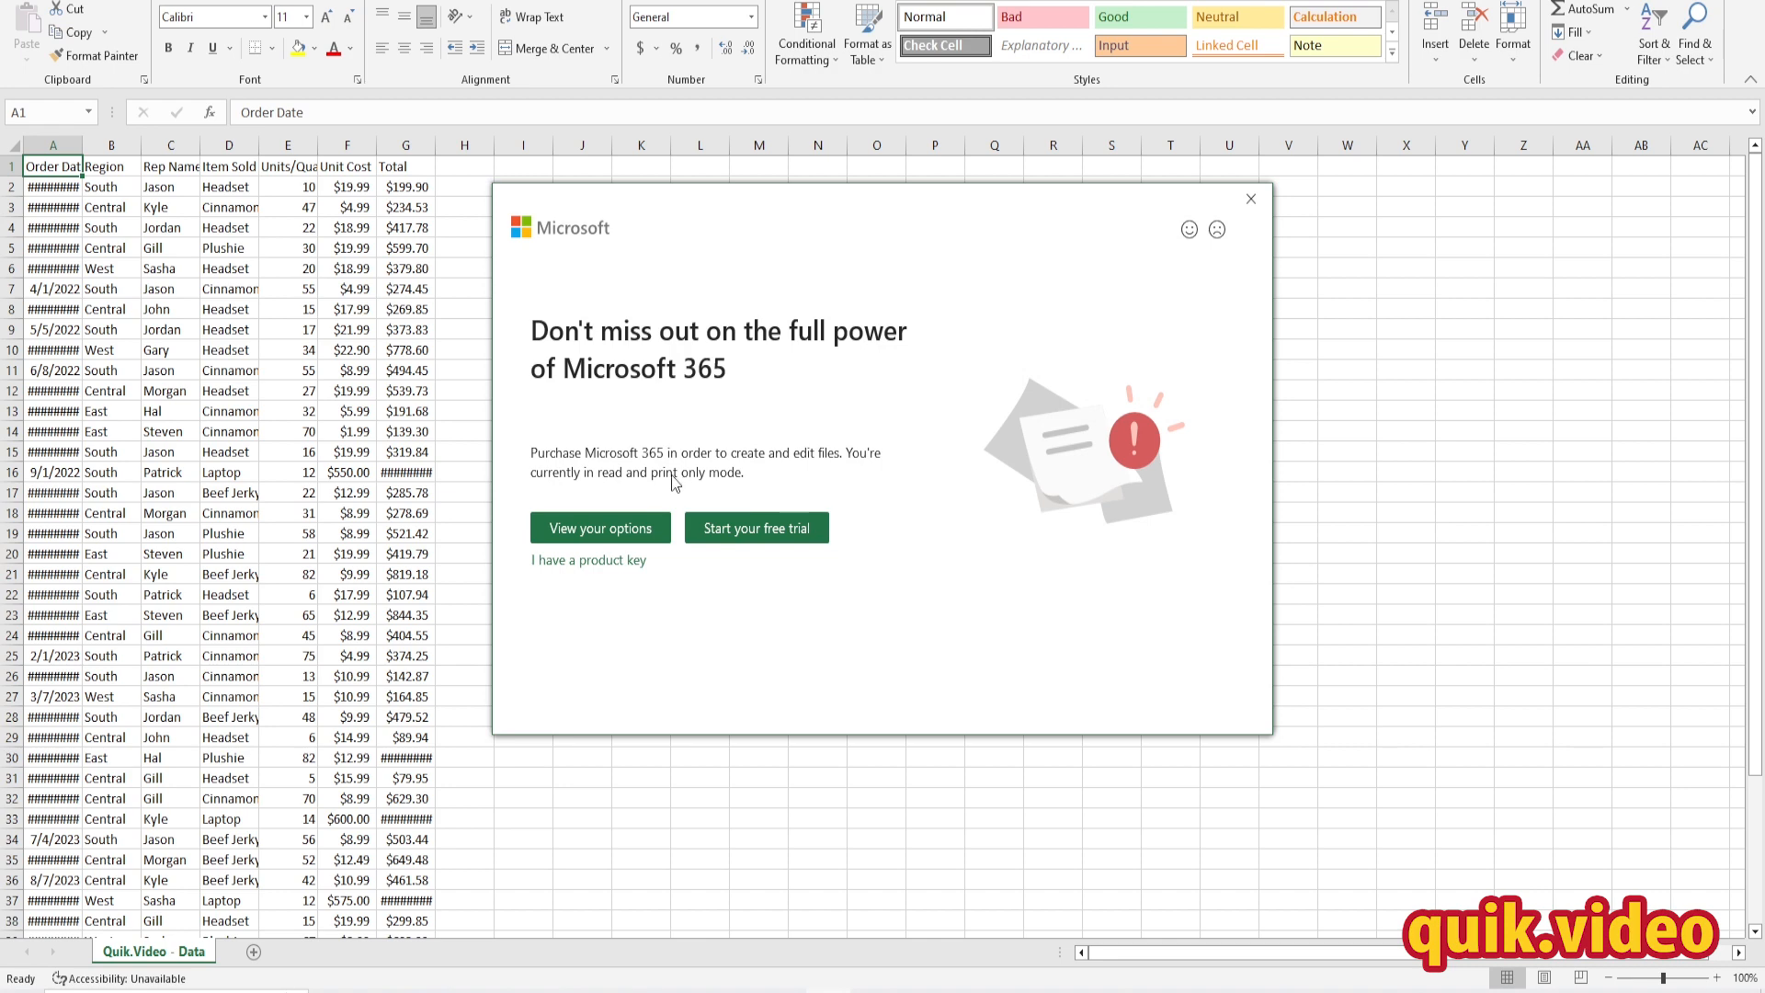
left_click(1246, 204)
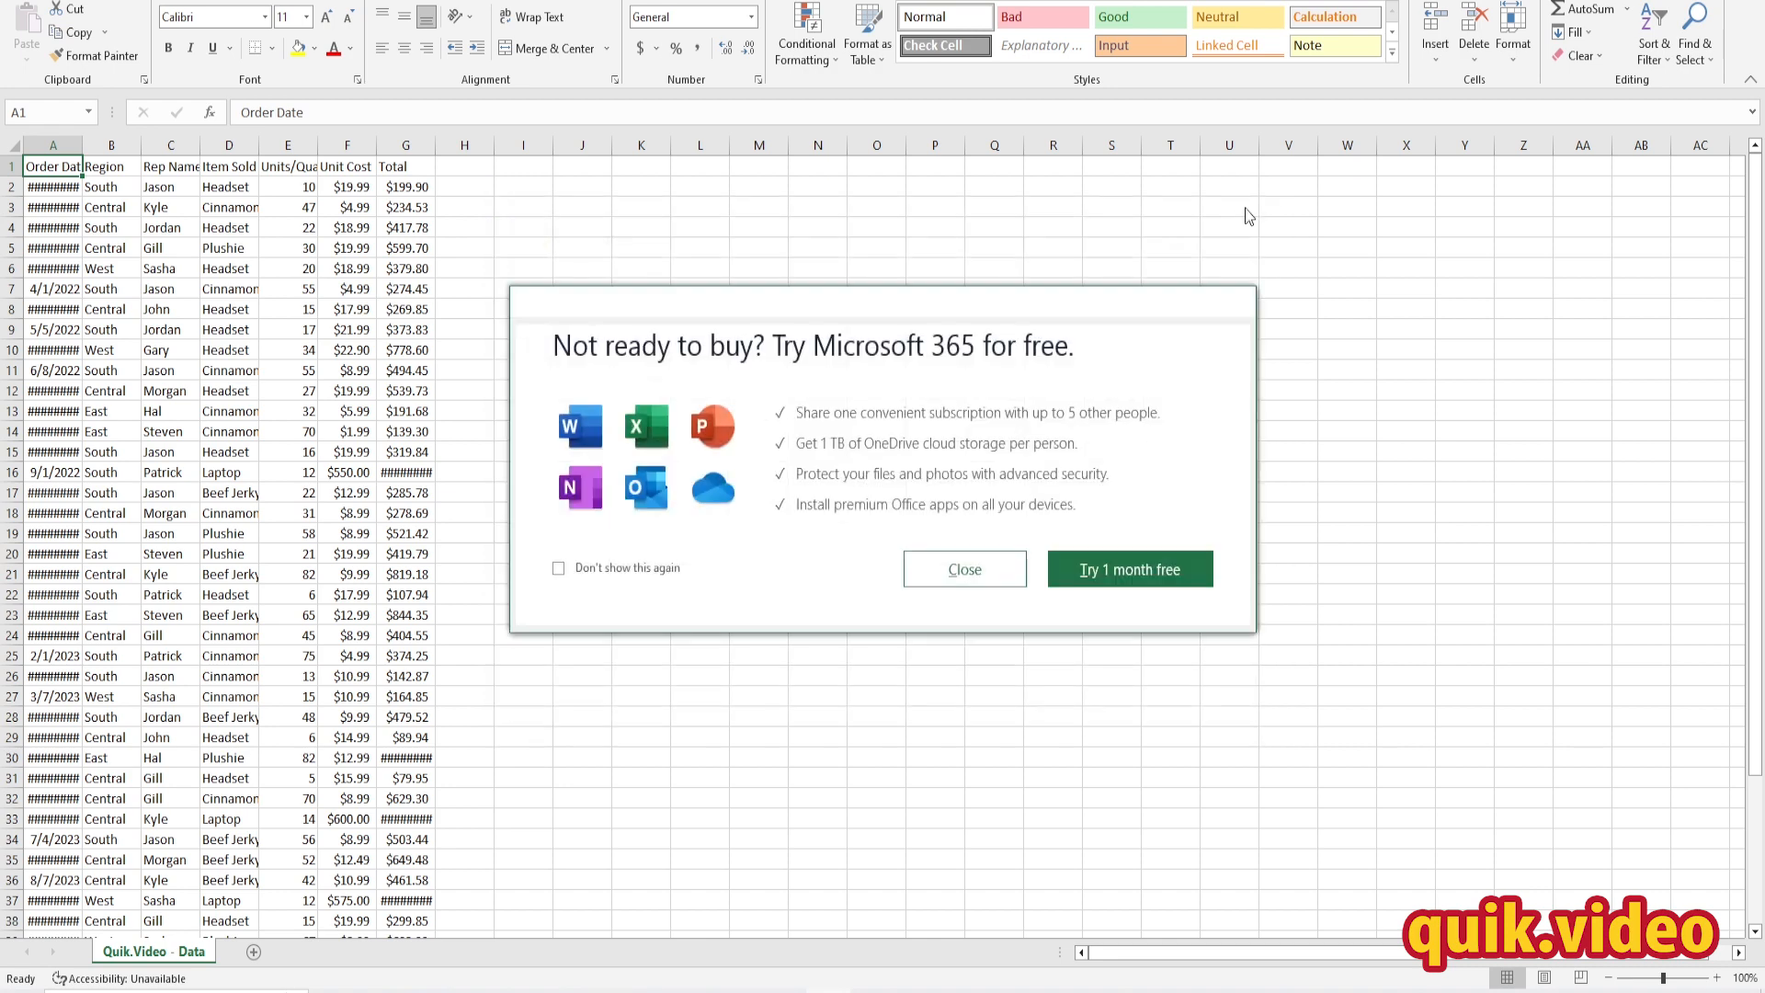
left_click(965, 569)
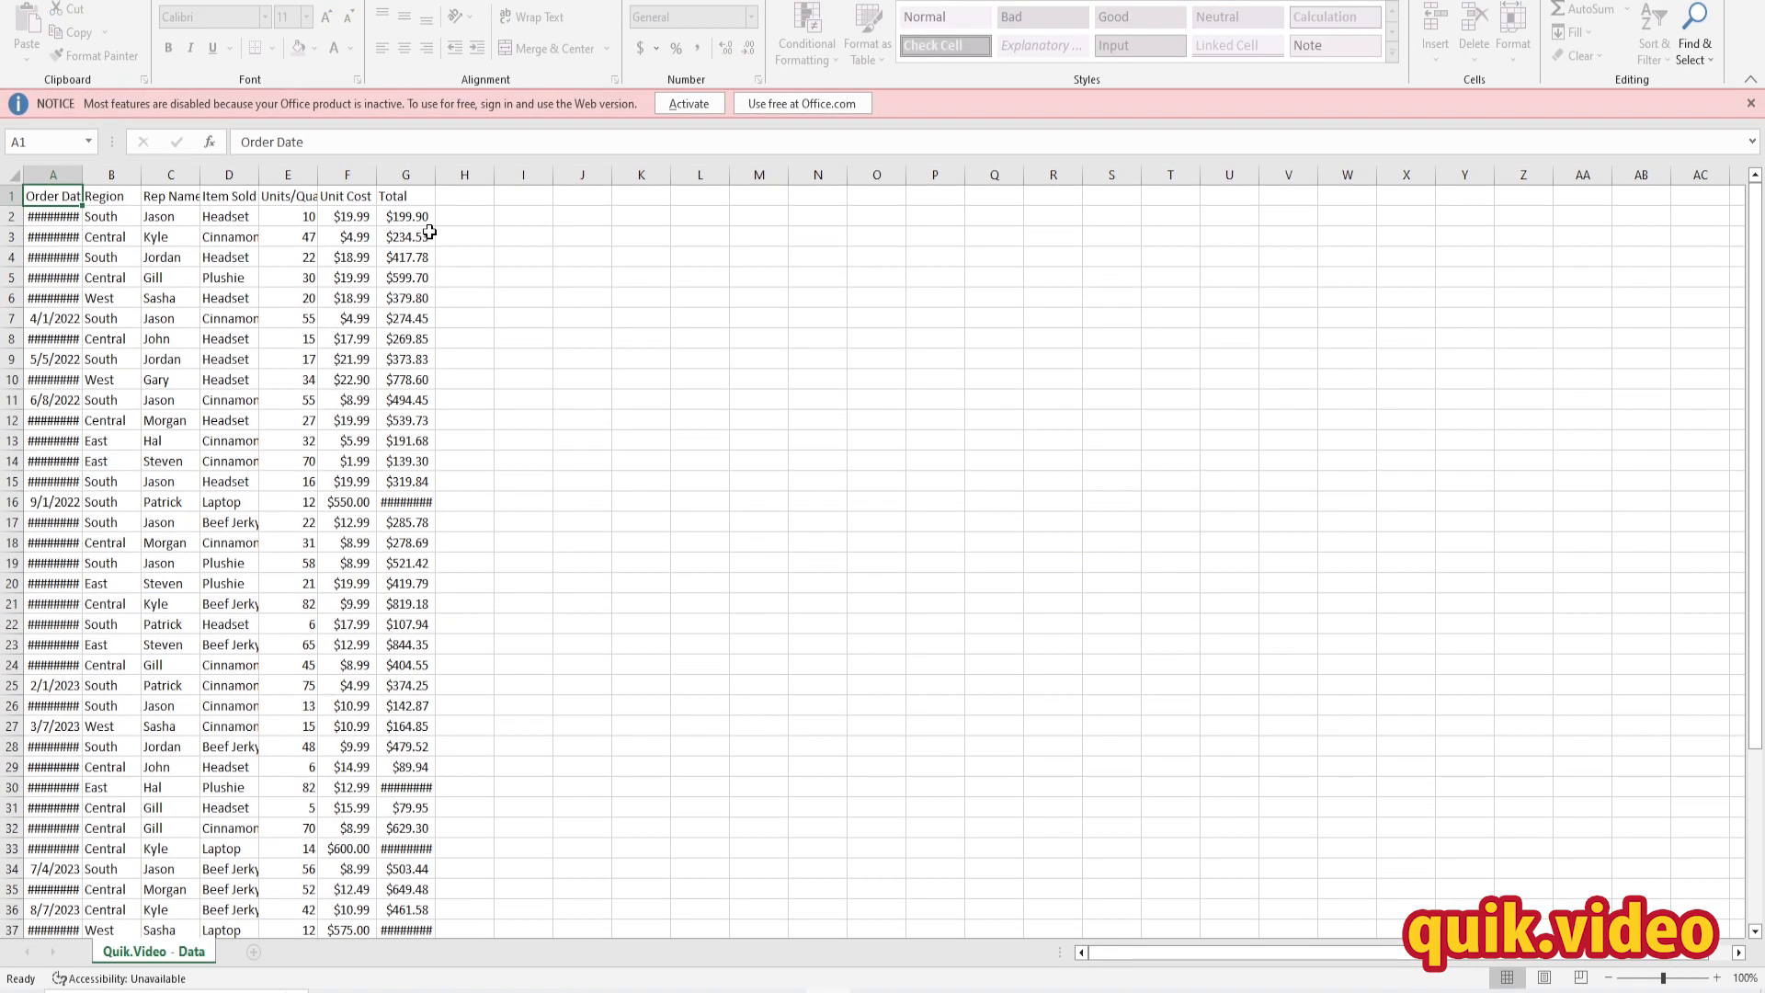
Examine how the order dates in column A and the rest of the sales data are displayed in the CSV file.
left_click_drag(54, 221, 56, 271)
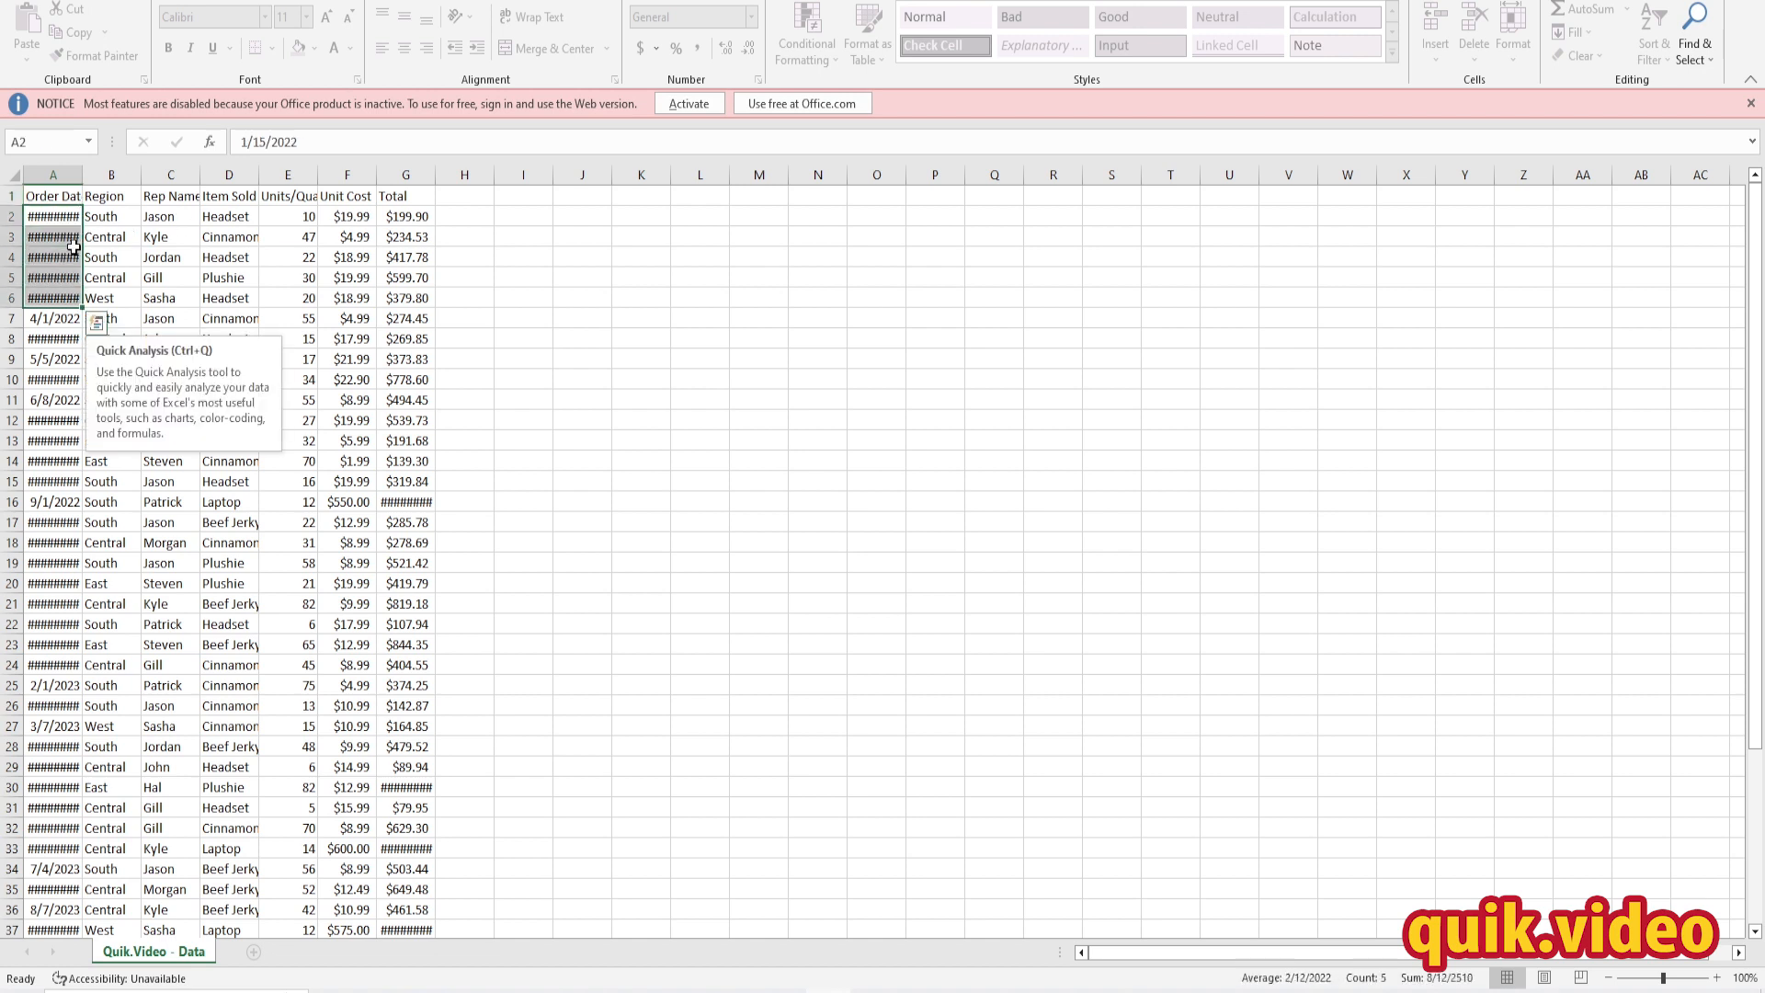
left_click(92, 177)
left_click(67, 199)
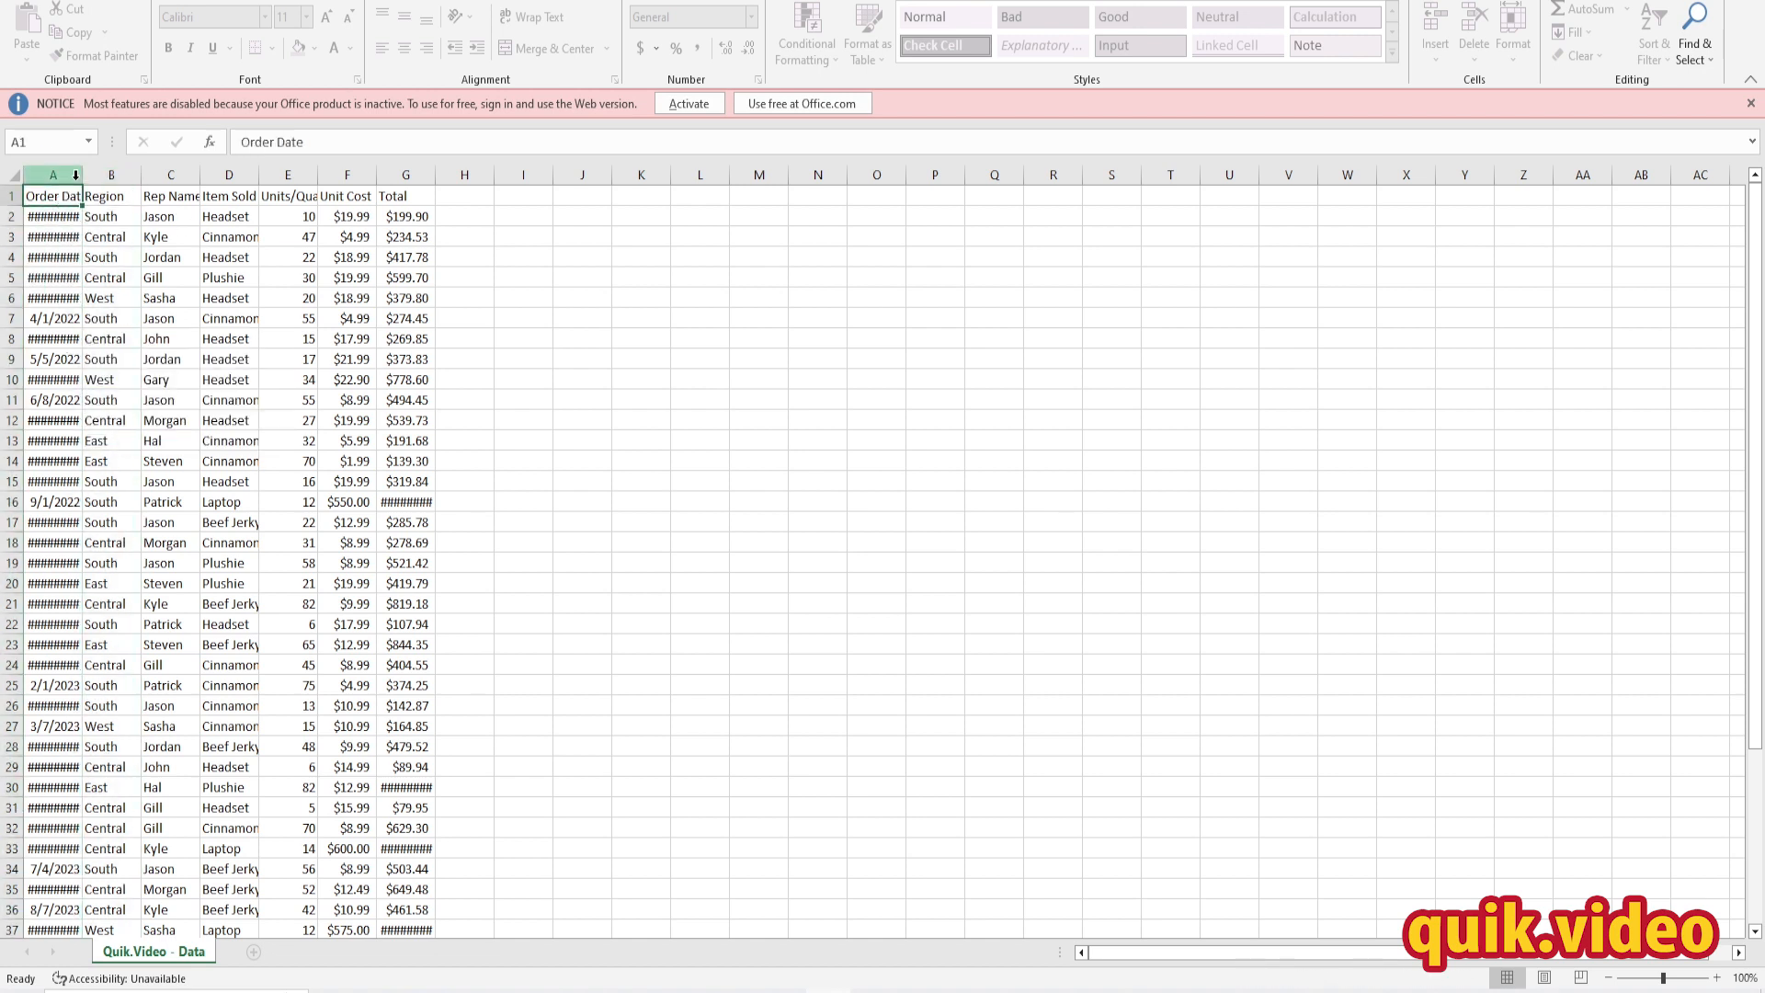
left_click_drag(56, 227, 52, 286)
left_click(53, 282)
left_click(56, 260)
left_click(57, 240)
left_click(59, 216)
scroll(336, 448, "down", 12)
scroll(337, 448, "up", 12)
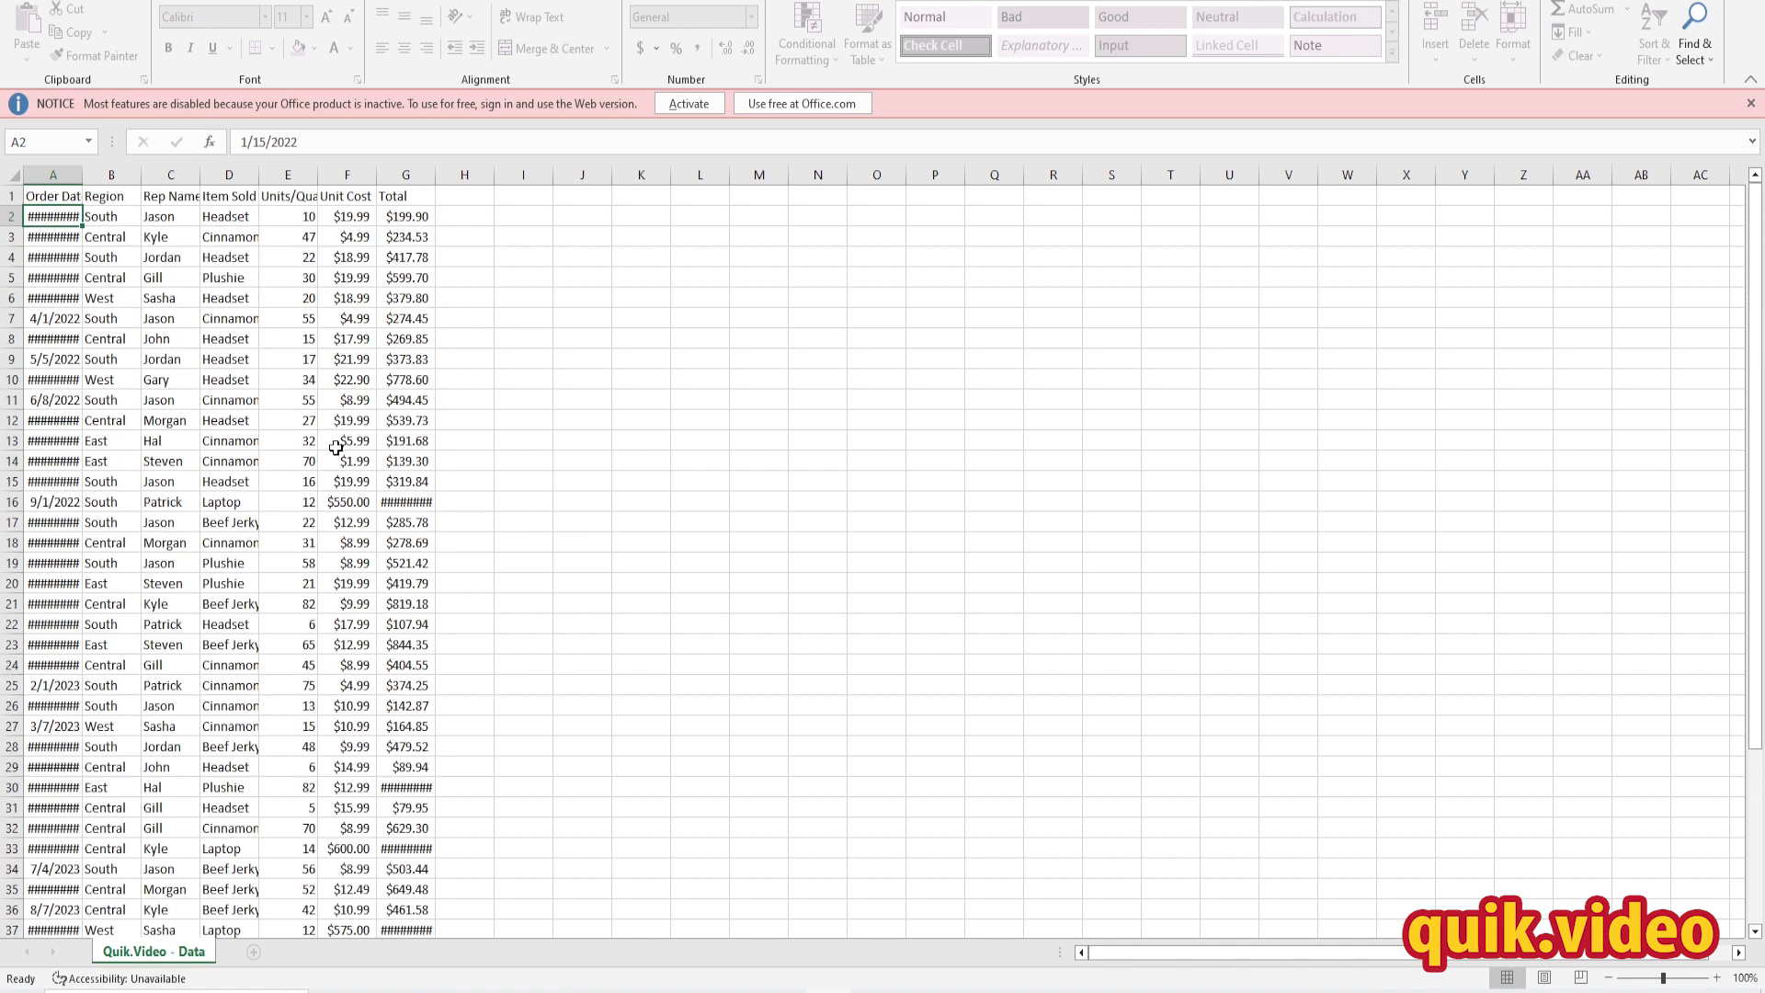
left_click(458, 456)
left_click(400, 447)
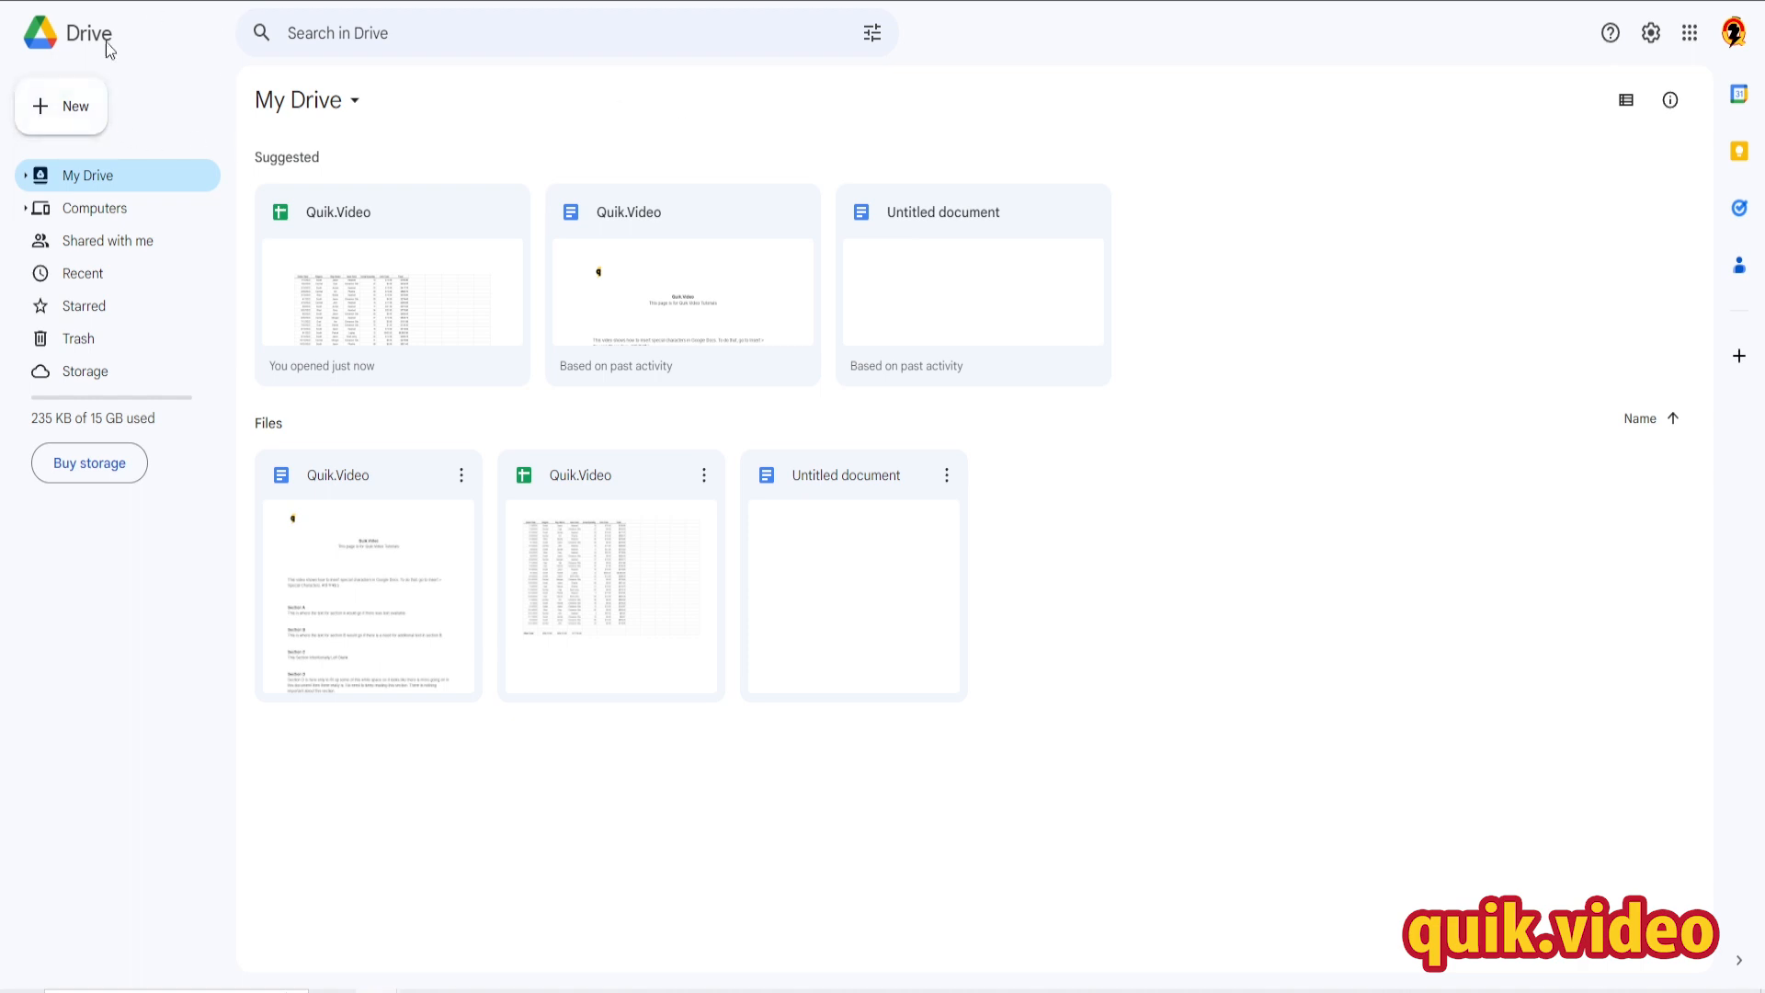
Upload the Quik.Video - Data CSV file from the Downloads folder to My Drive in Google Drive.
left_click(44, 120)
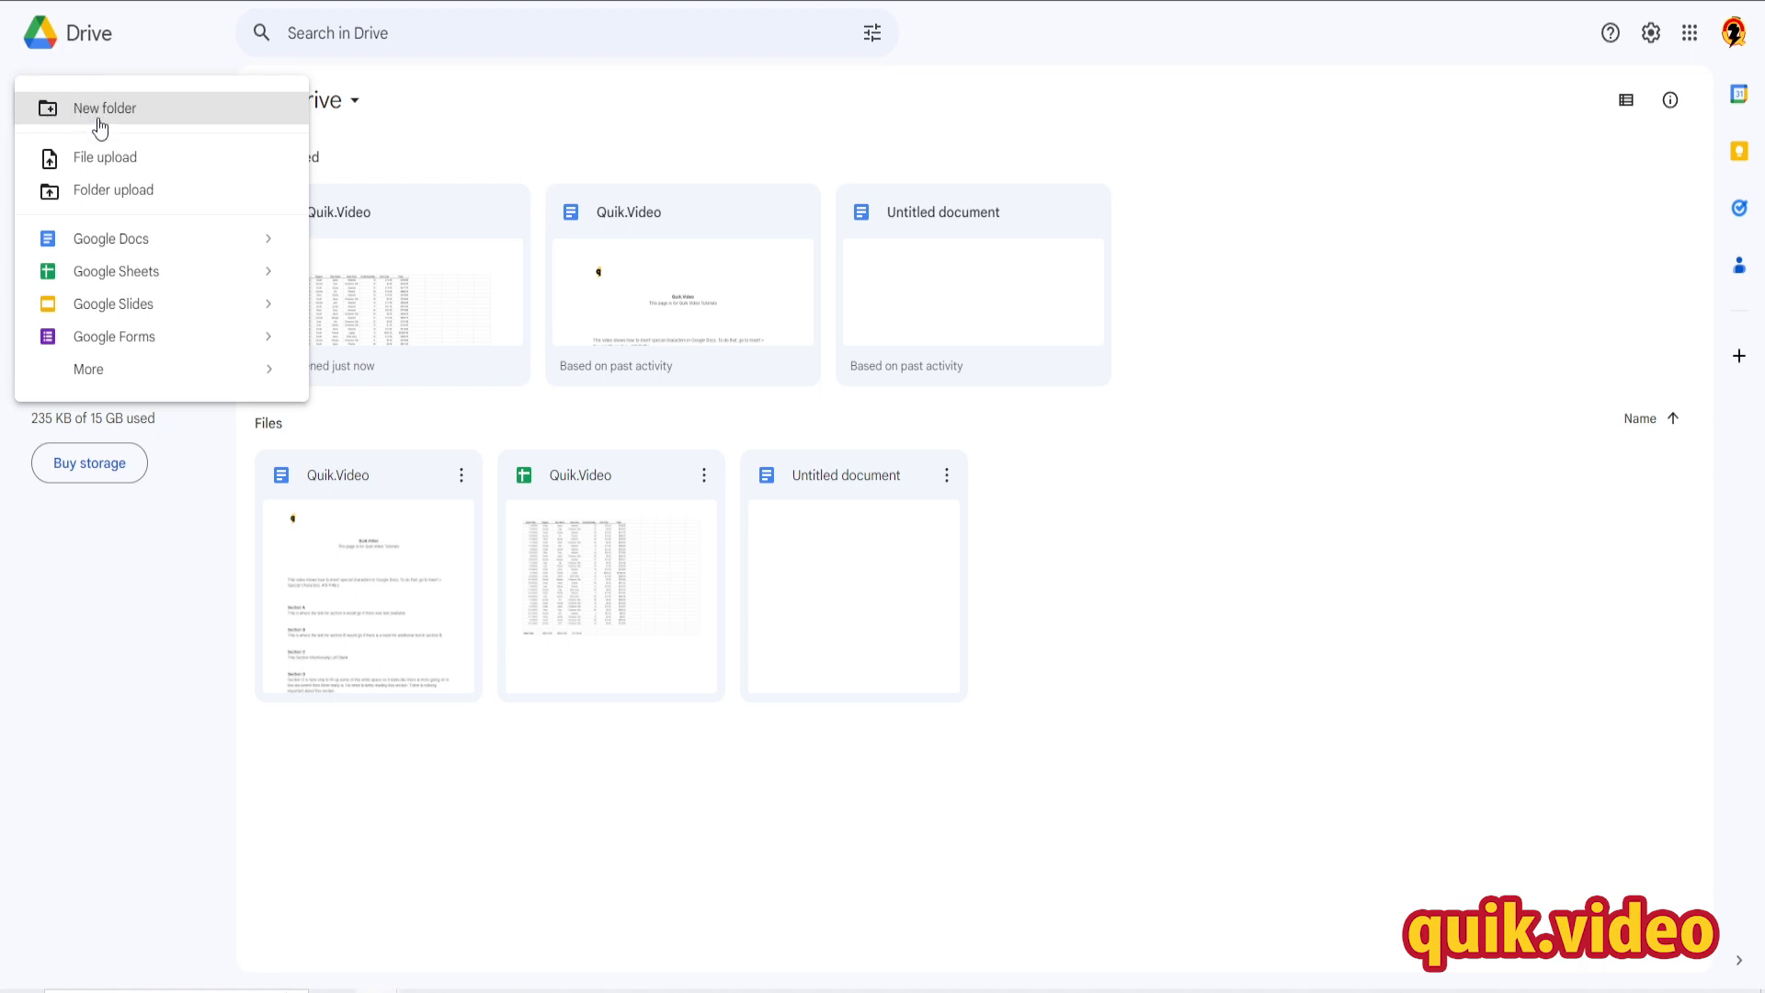
left_click(173, 162)
left_click_drag(407, 154, 406, 146)
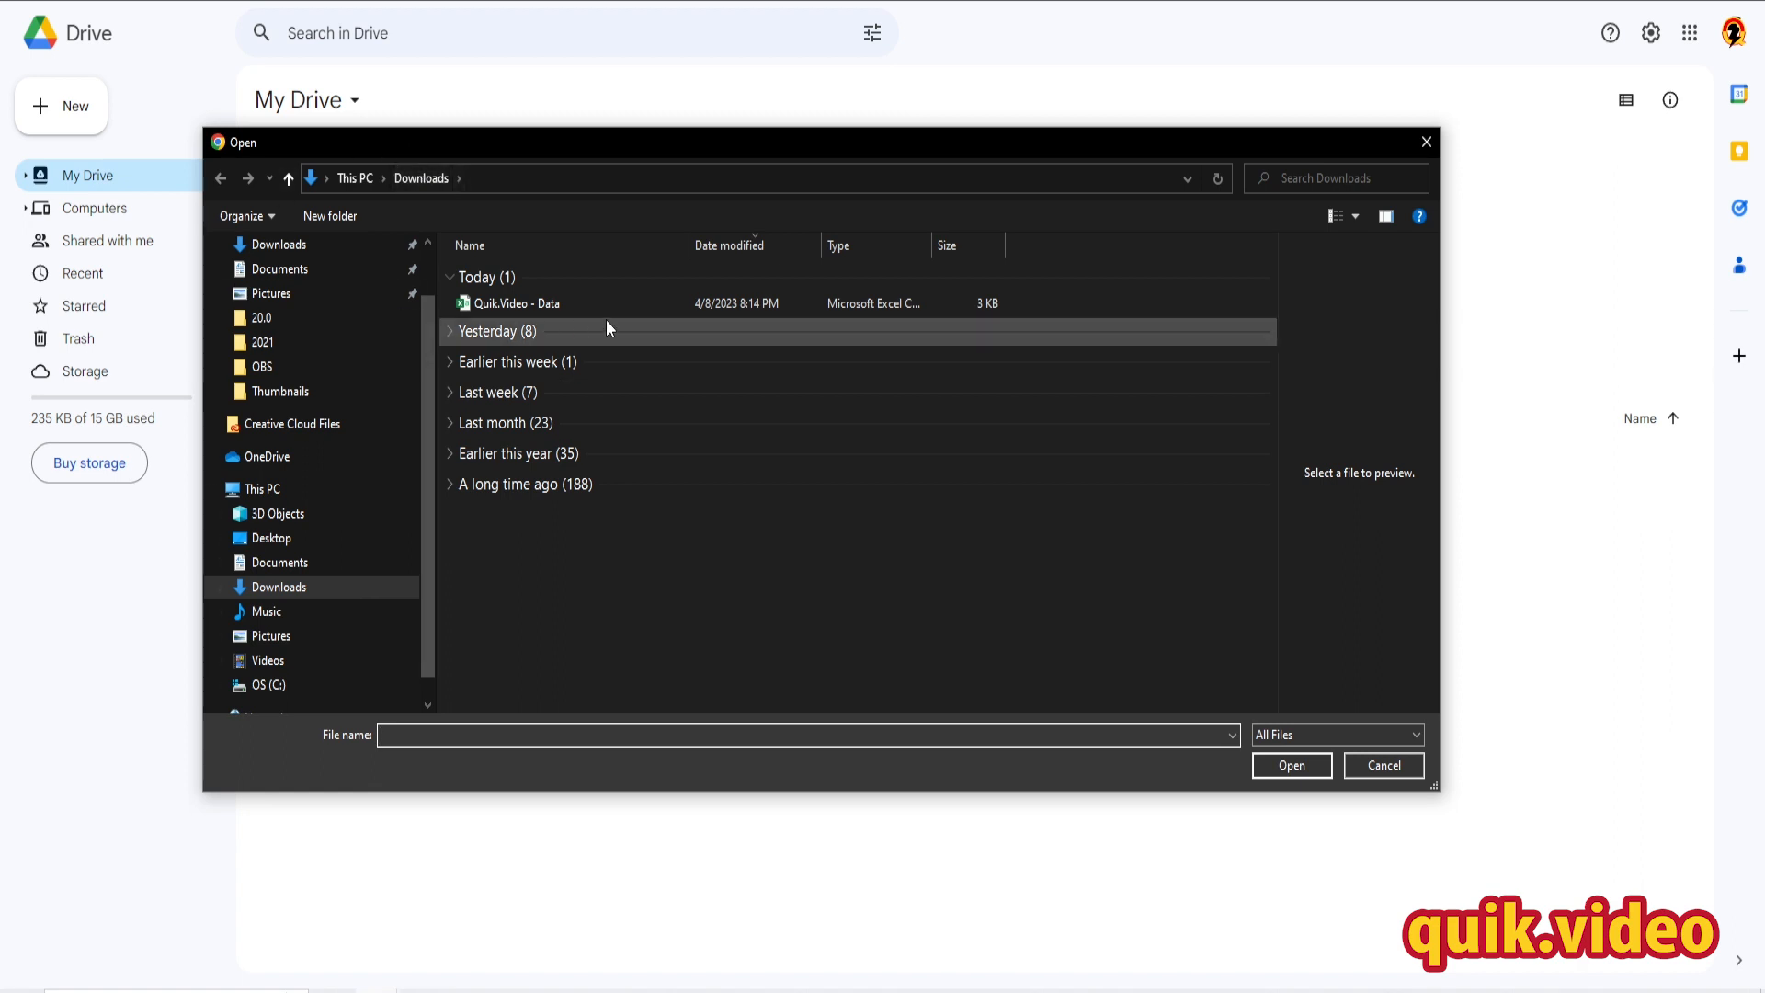
left_click(507, 305)
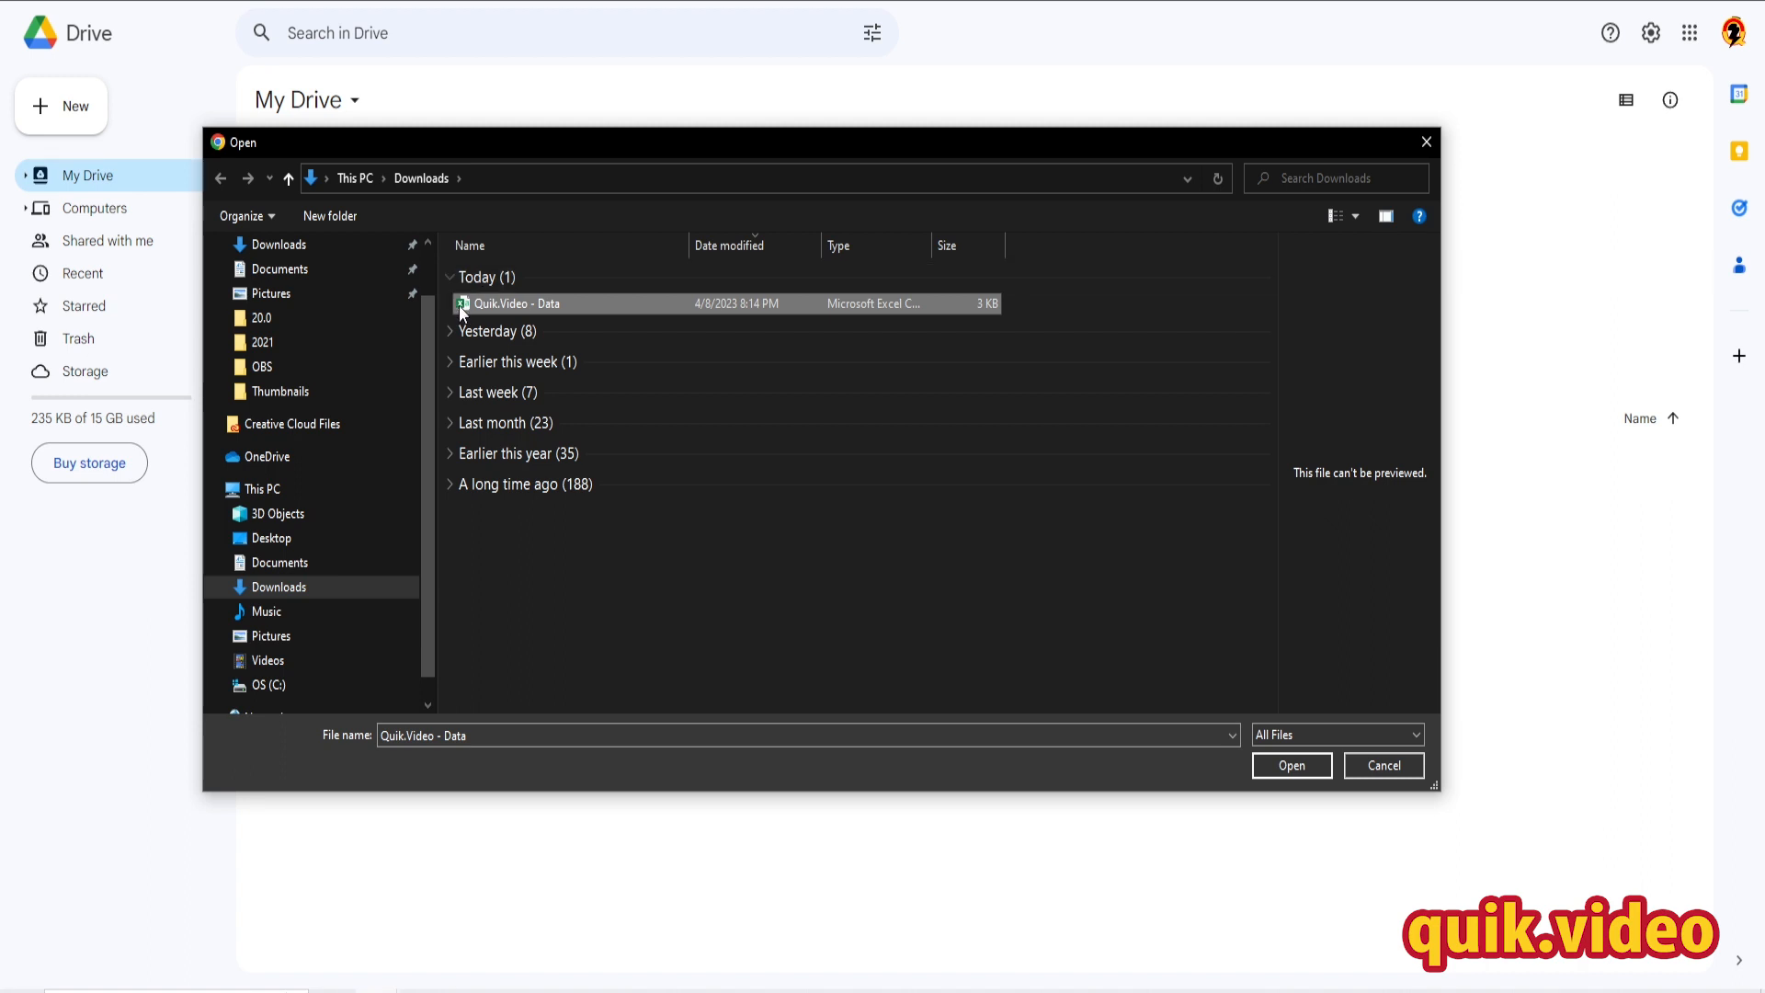
left_click(1287, 766)
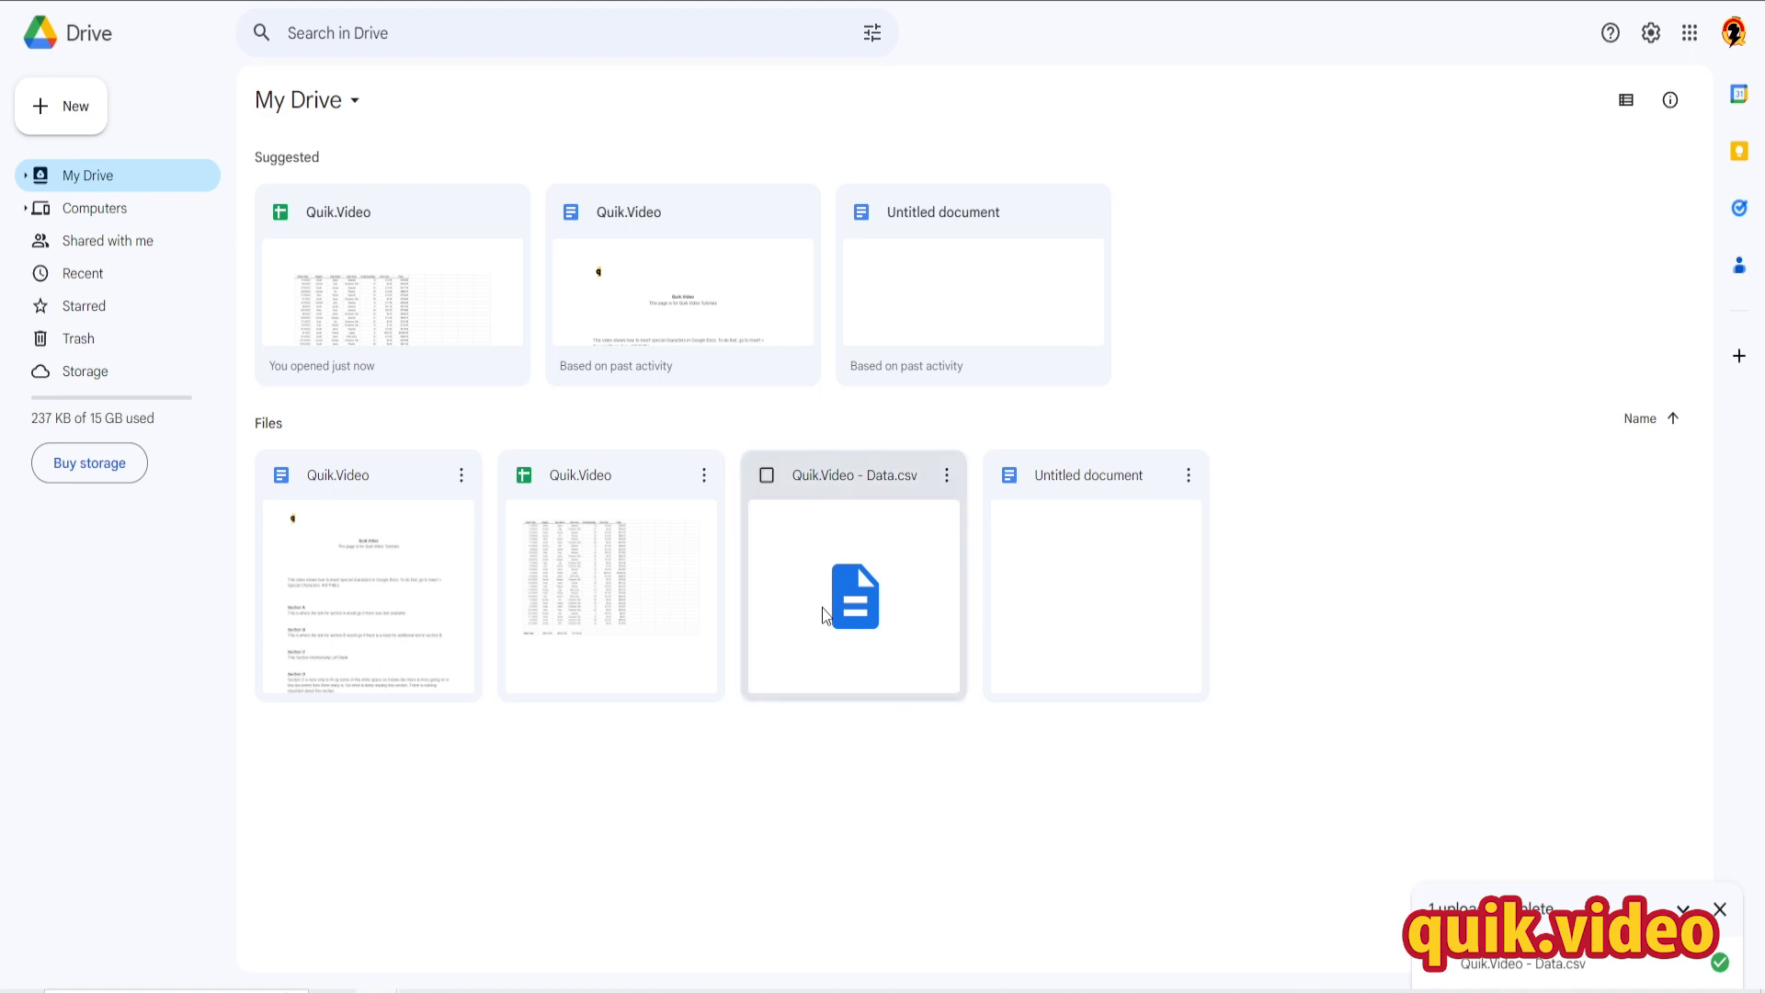
Preview the uploaded Quik.Video - Data.csv and open it with Google Sheets.
left_click(830, 630)
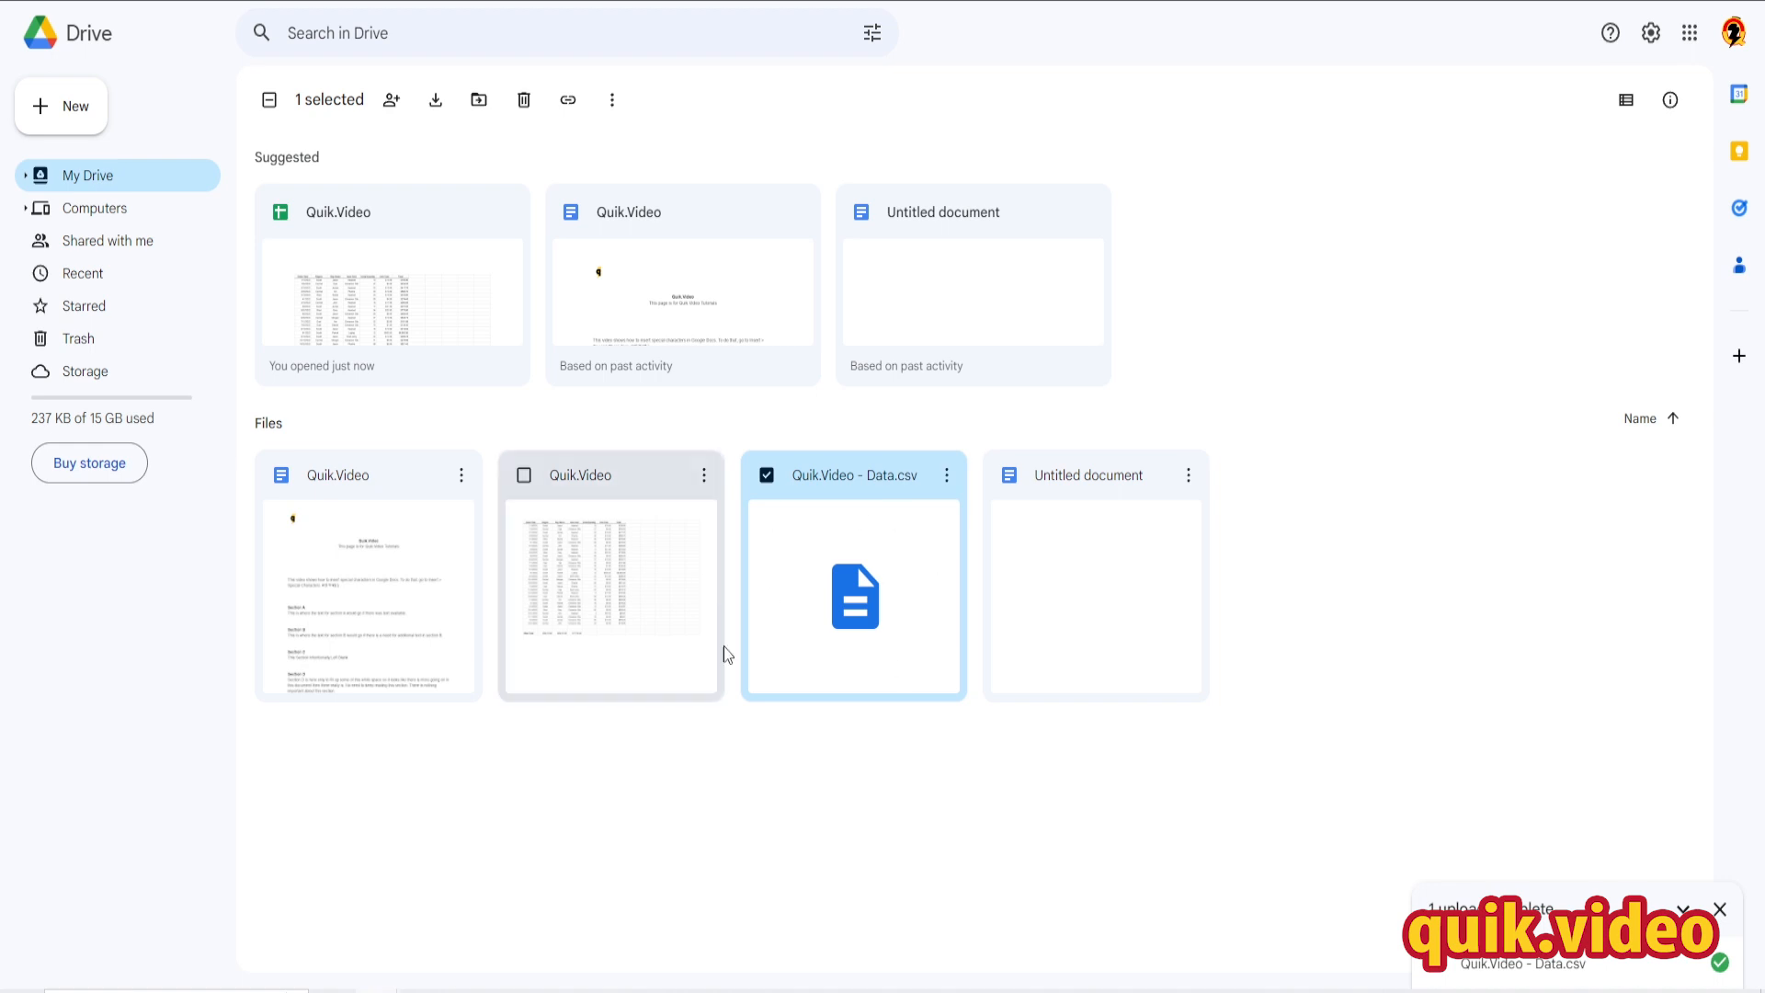
double_click(856, 563)
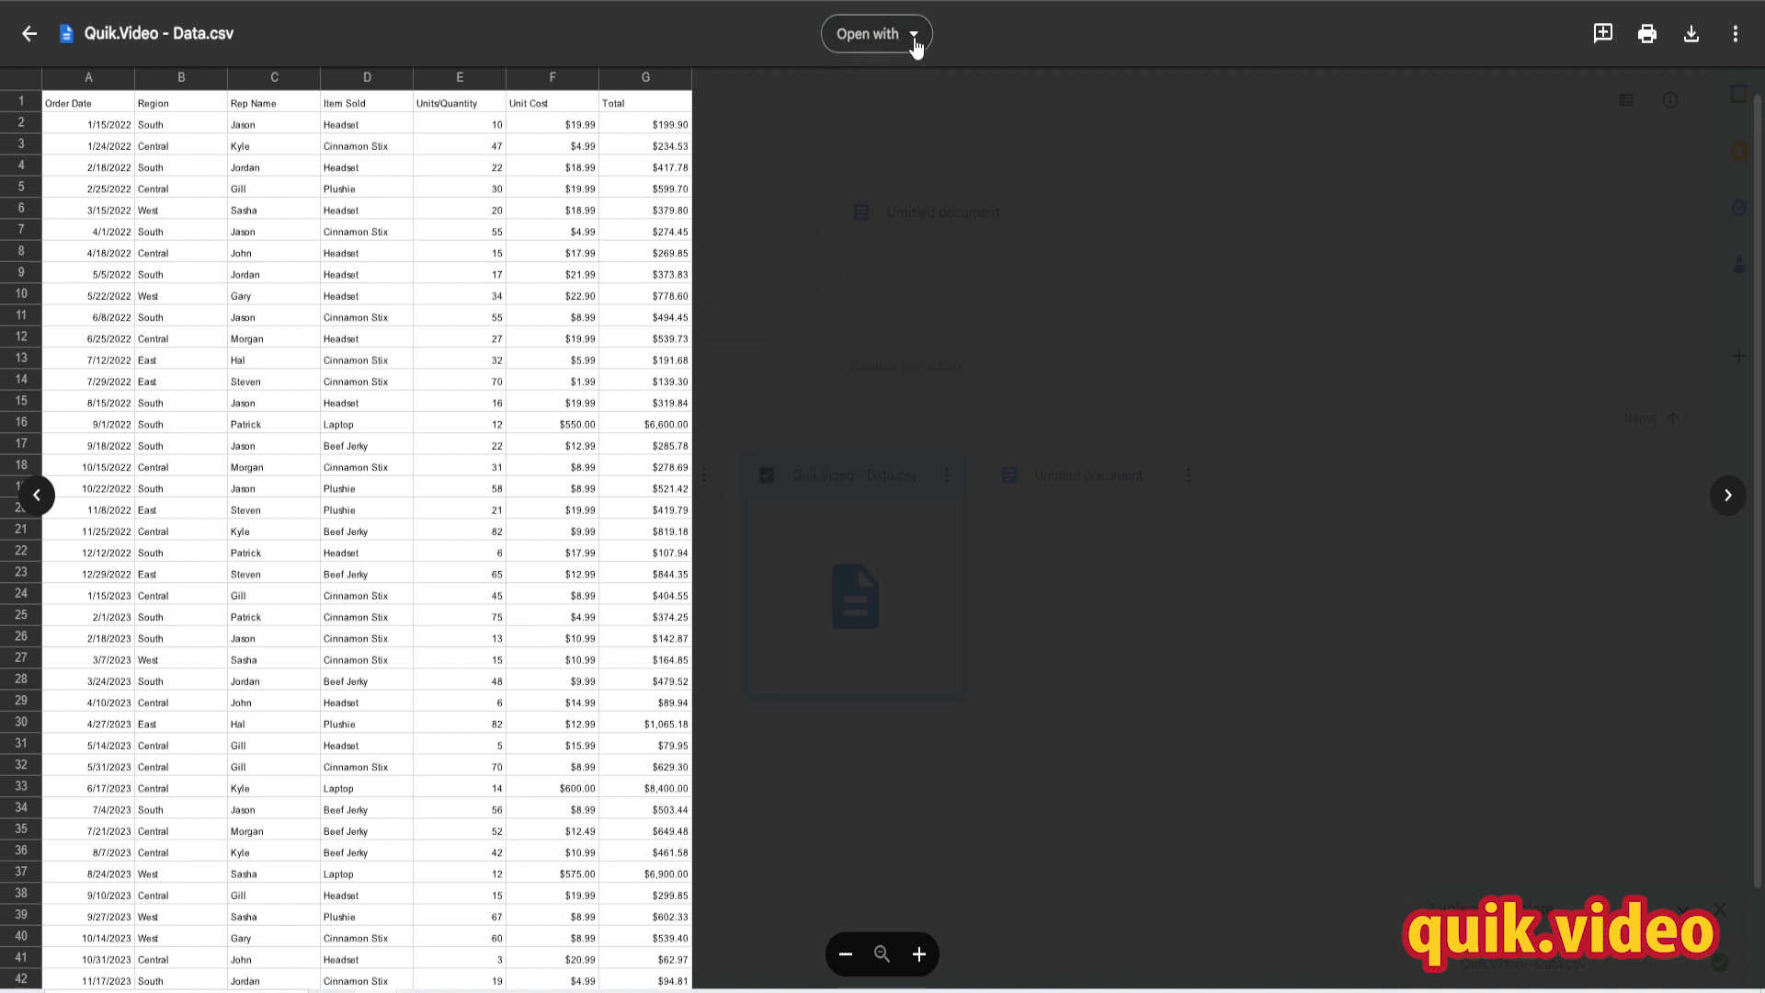
left_click(922, 43)
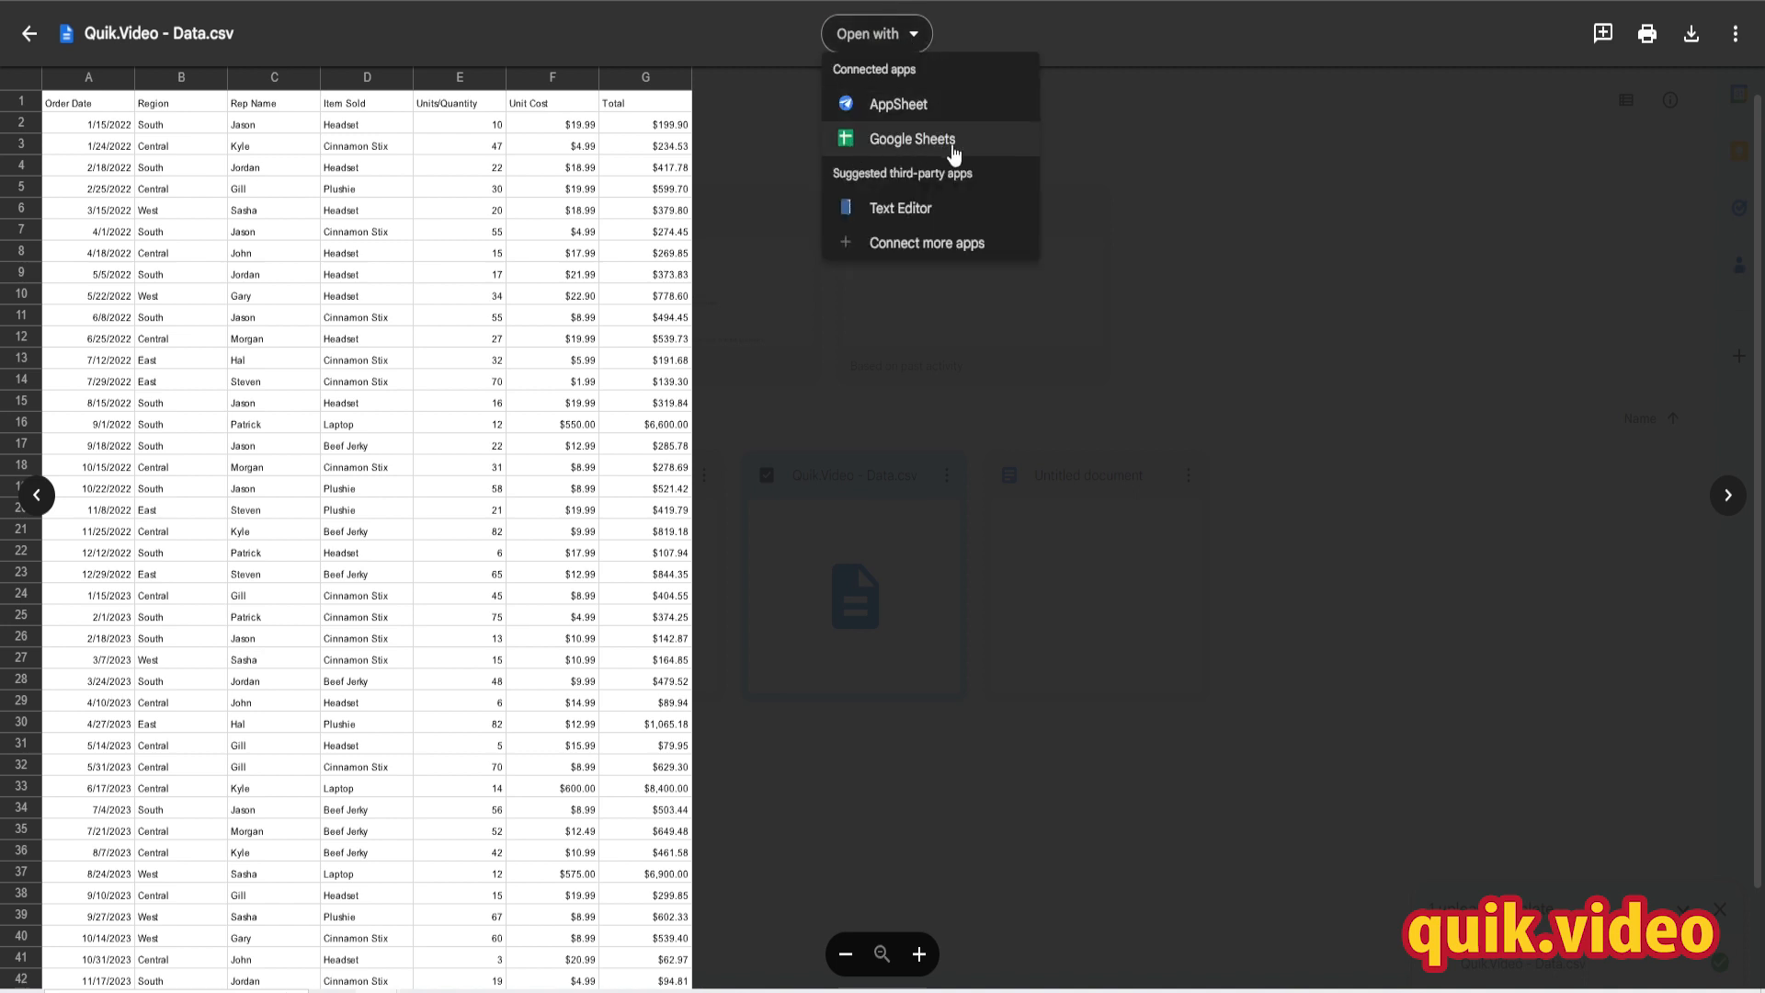
left_click(914, 145)
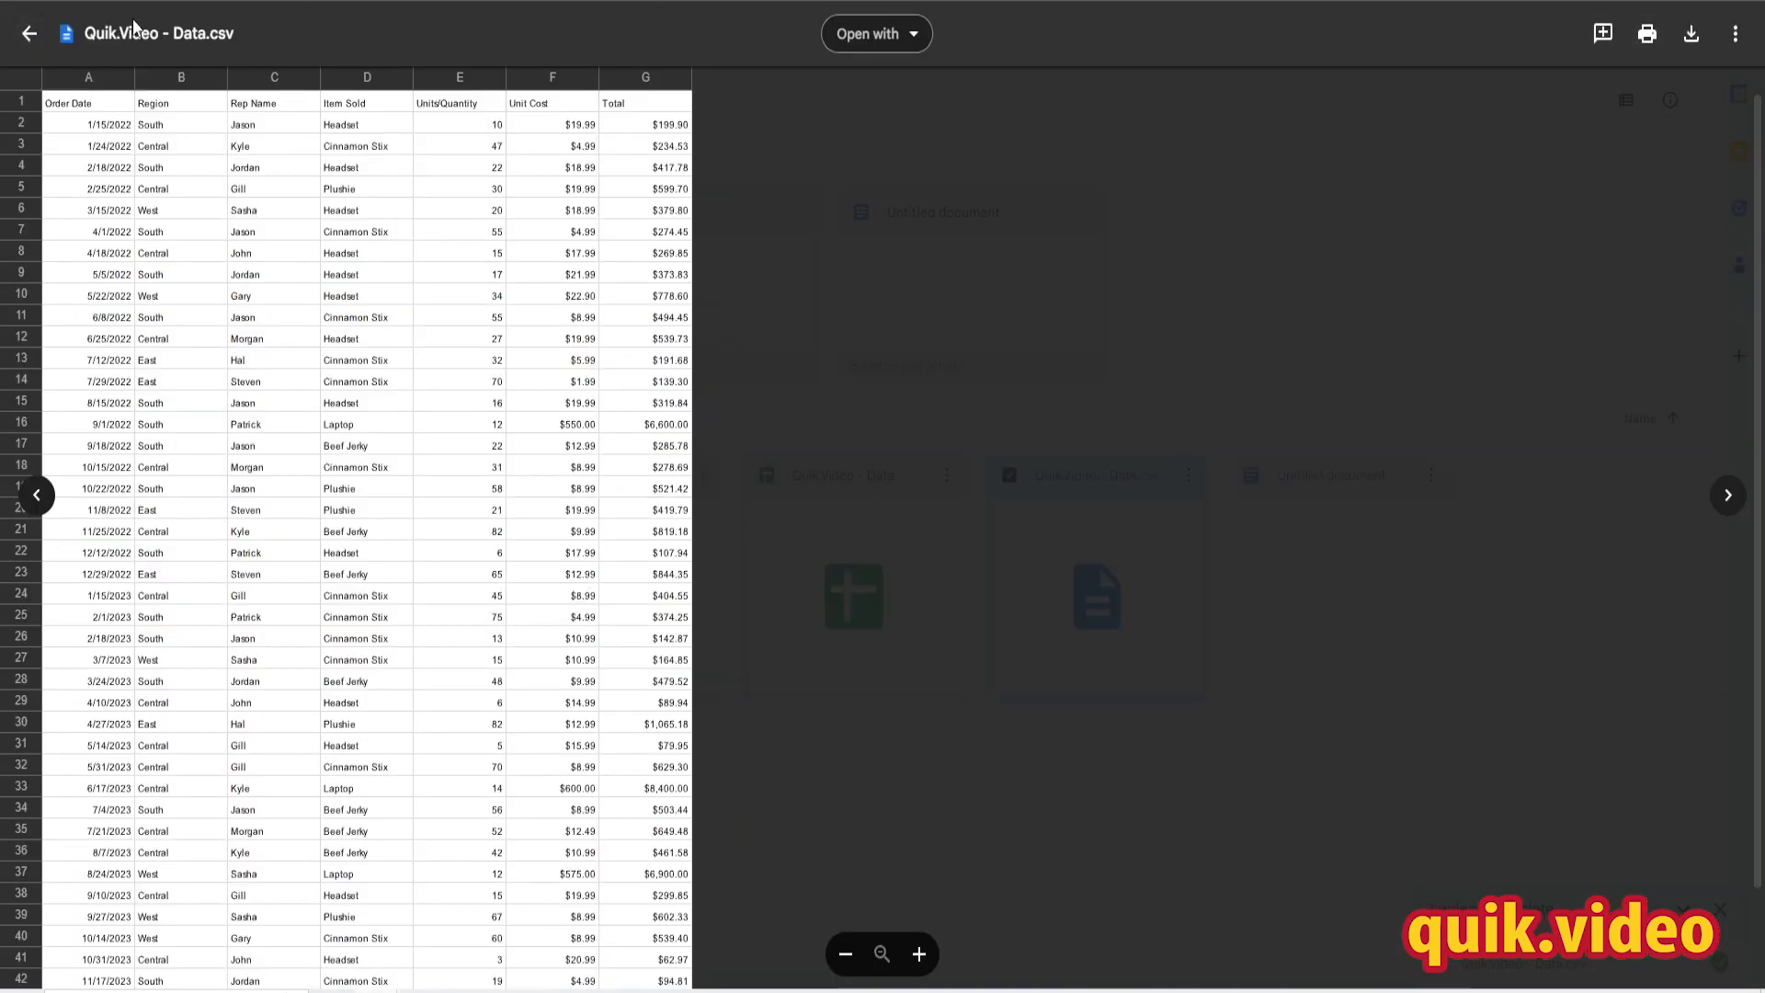
Close the CSV preview and open the existing Quik.Video spreadsheet from the suggested files in My Drive.
left_click(26, 35)
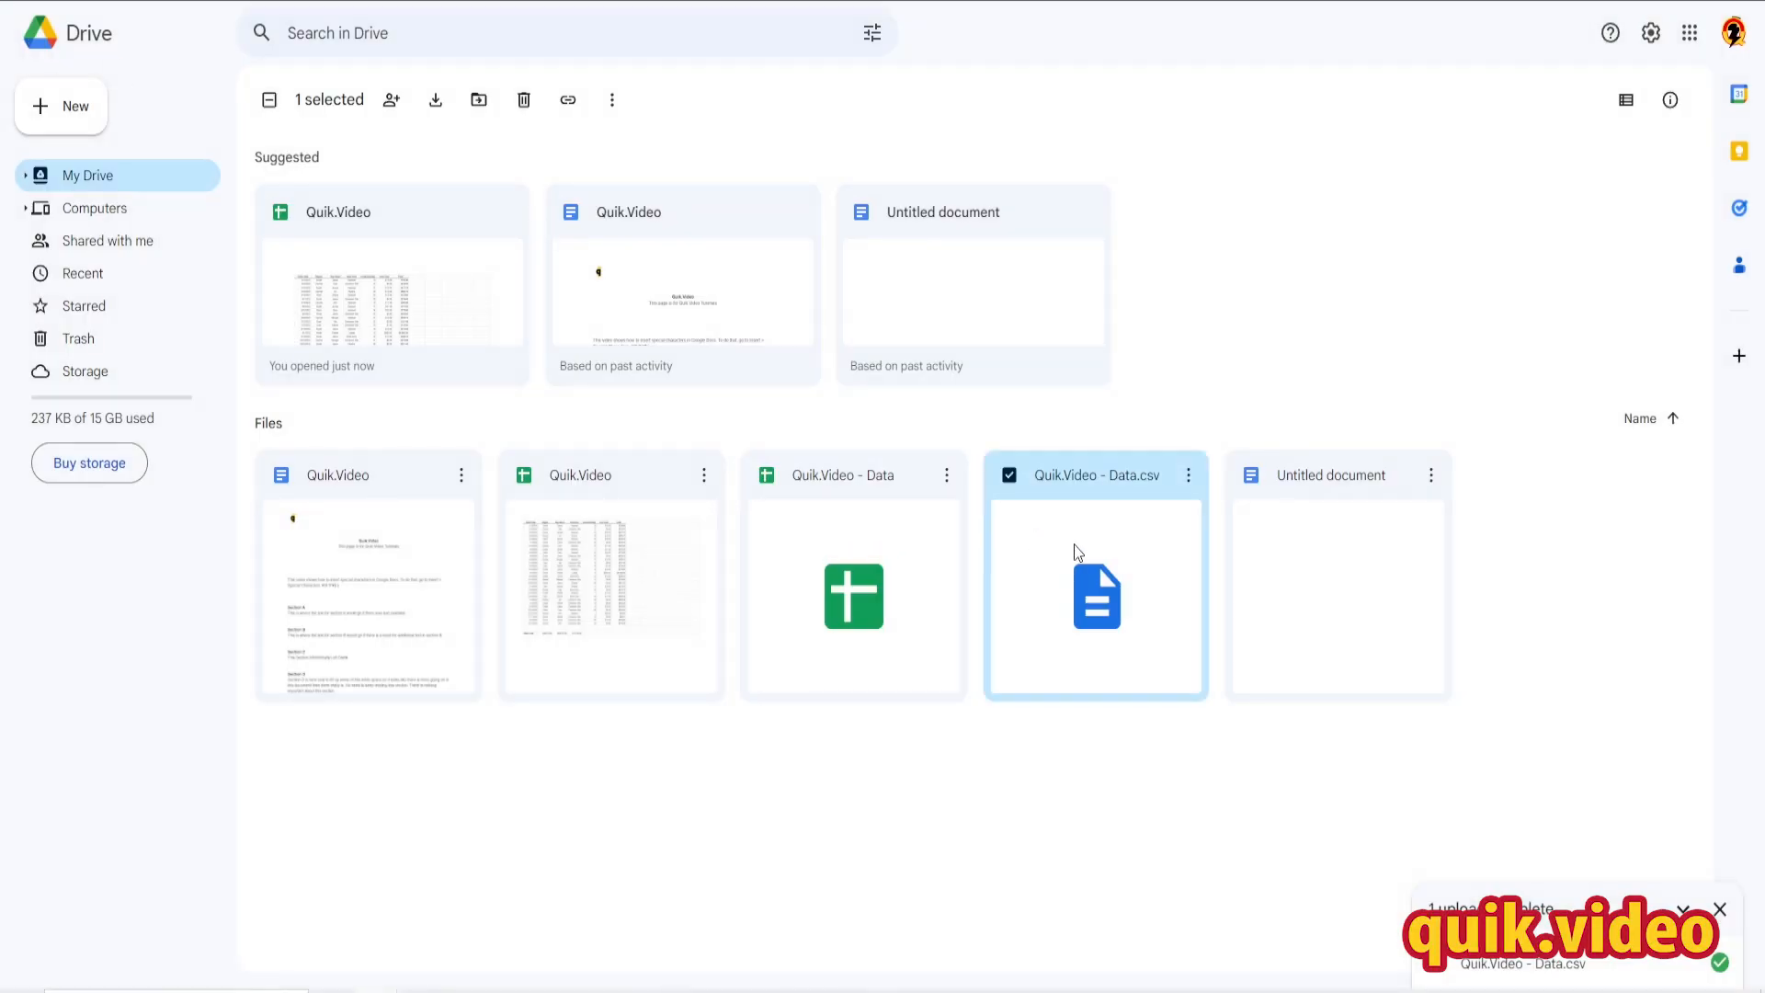
left_click(848, 531)
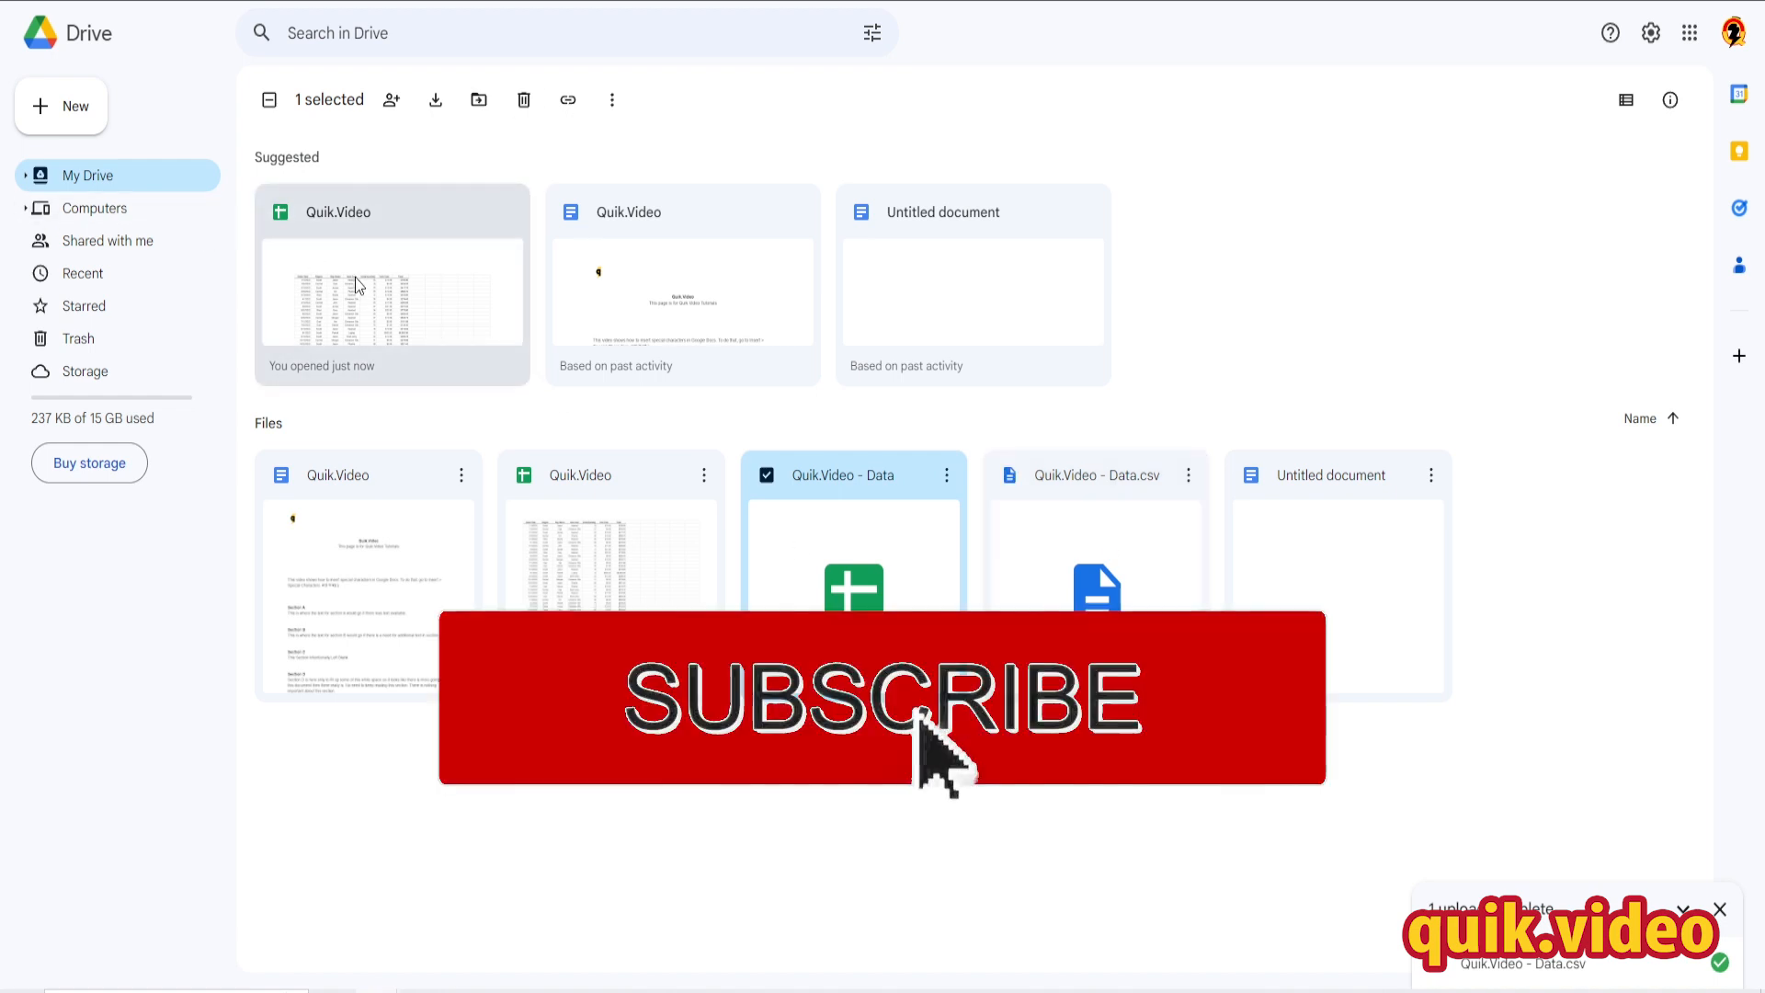
left_click(355, 277)
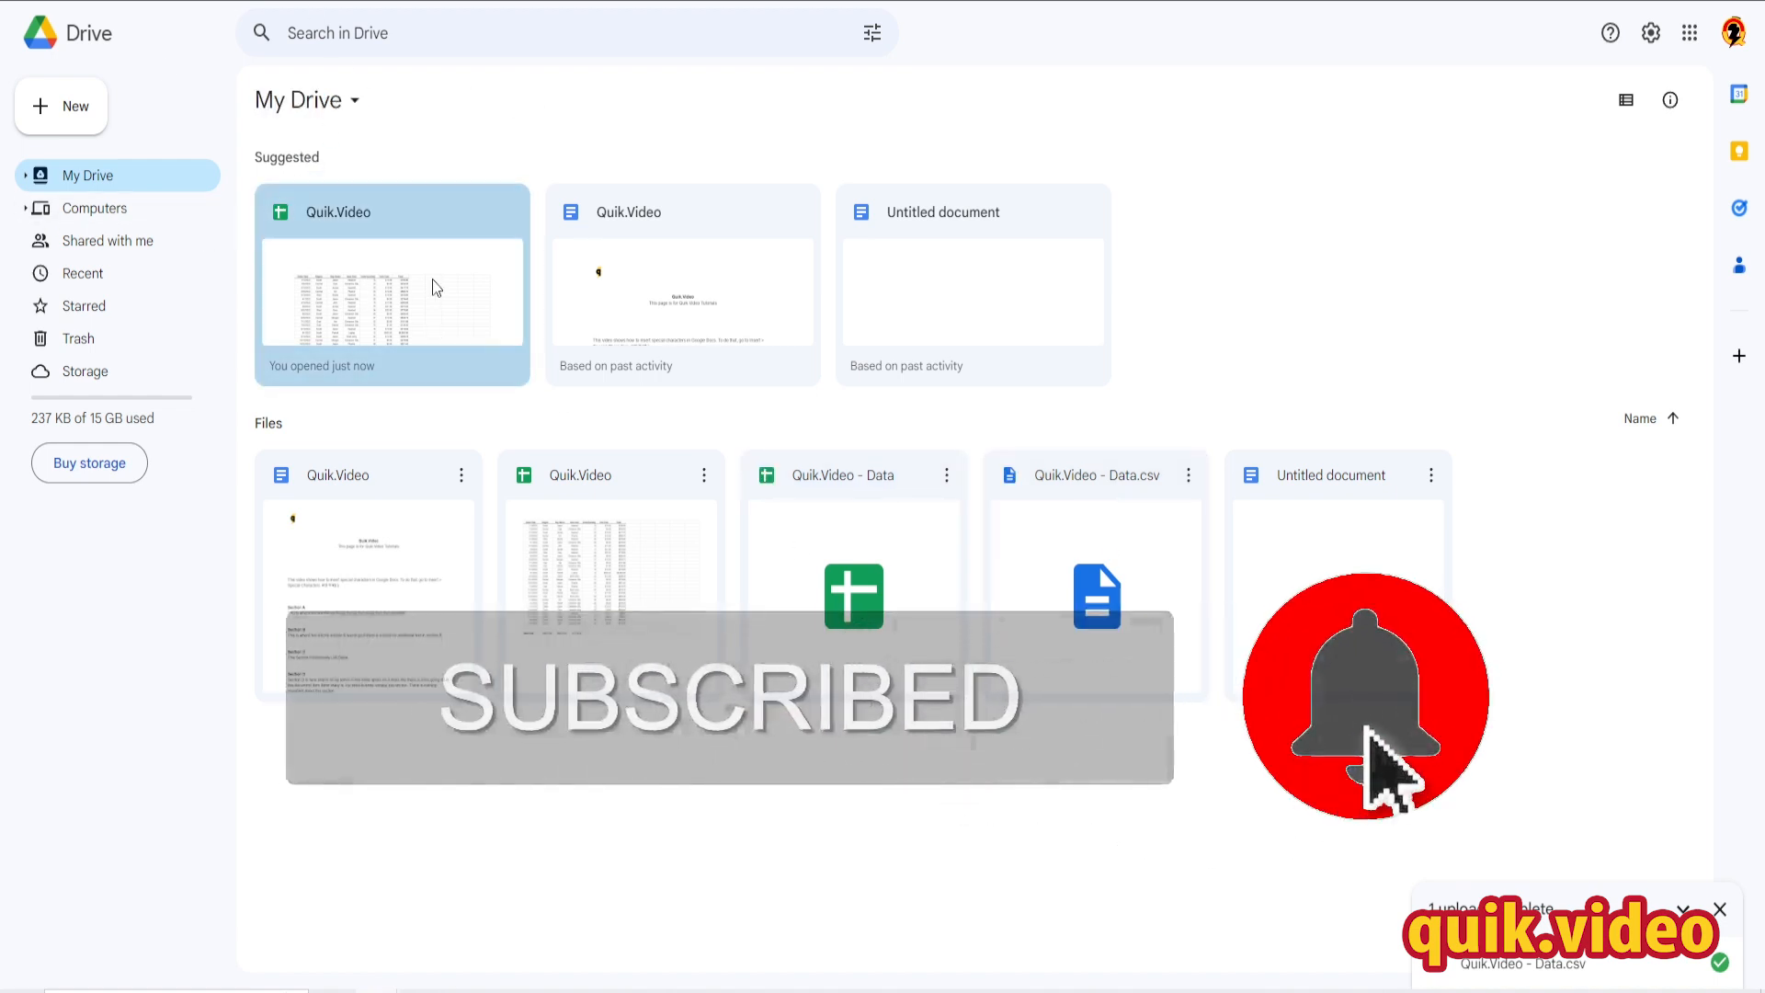
double_click(409, 320)
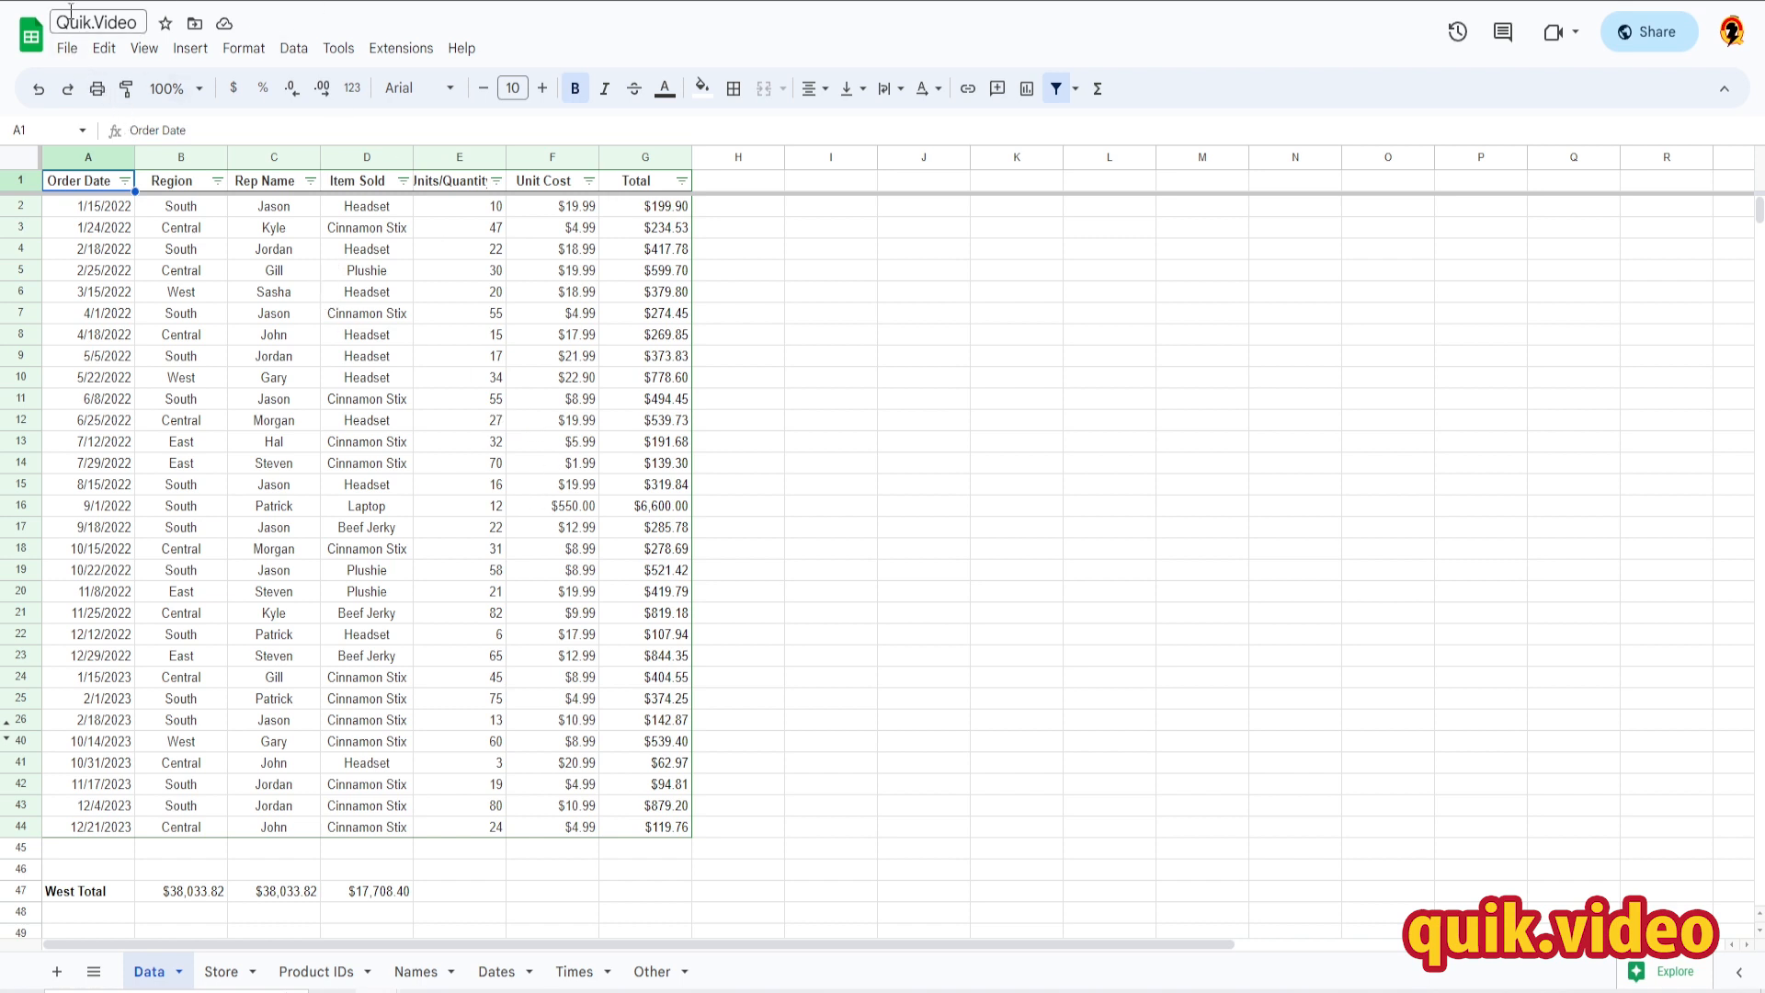
Start a file import in the Quik.Video spreadsheet and upload Quik.Video - Data from the Downloads folder.
left_click(69, 53)
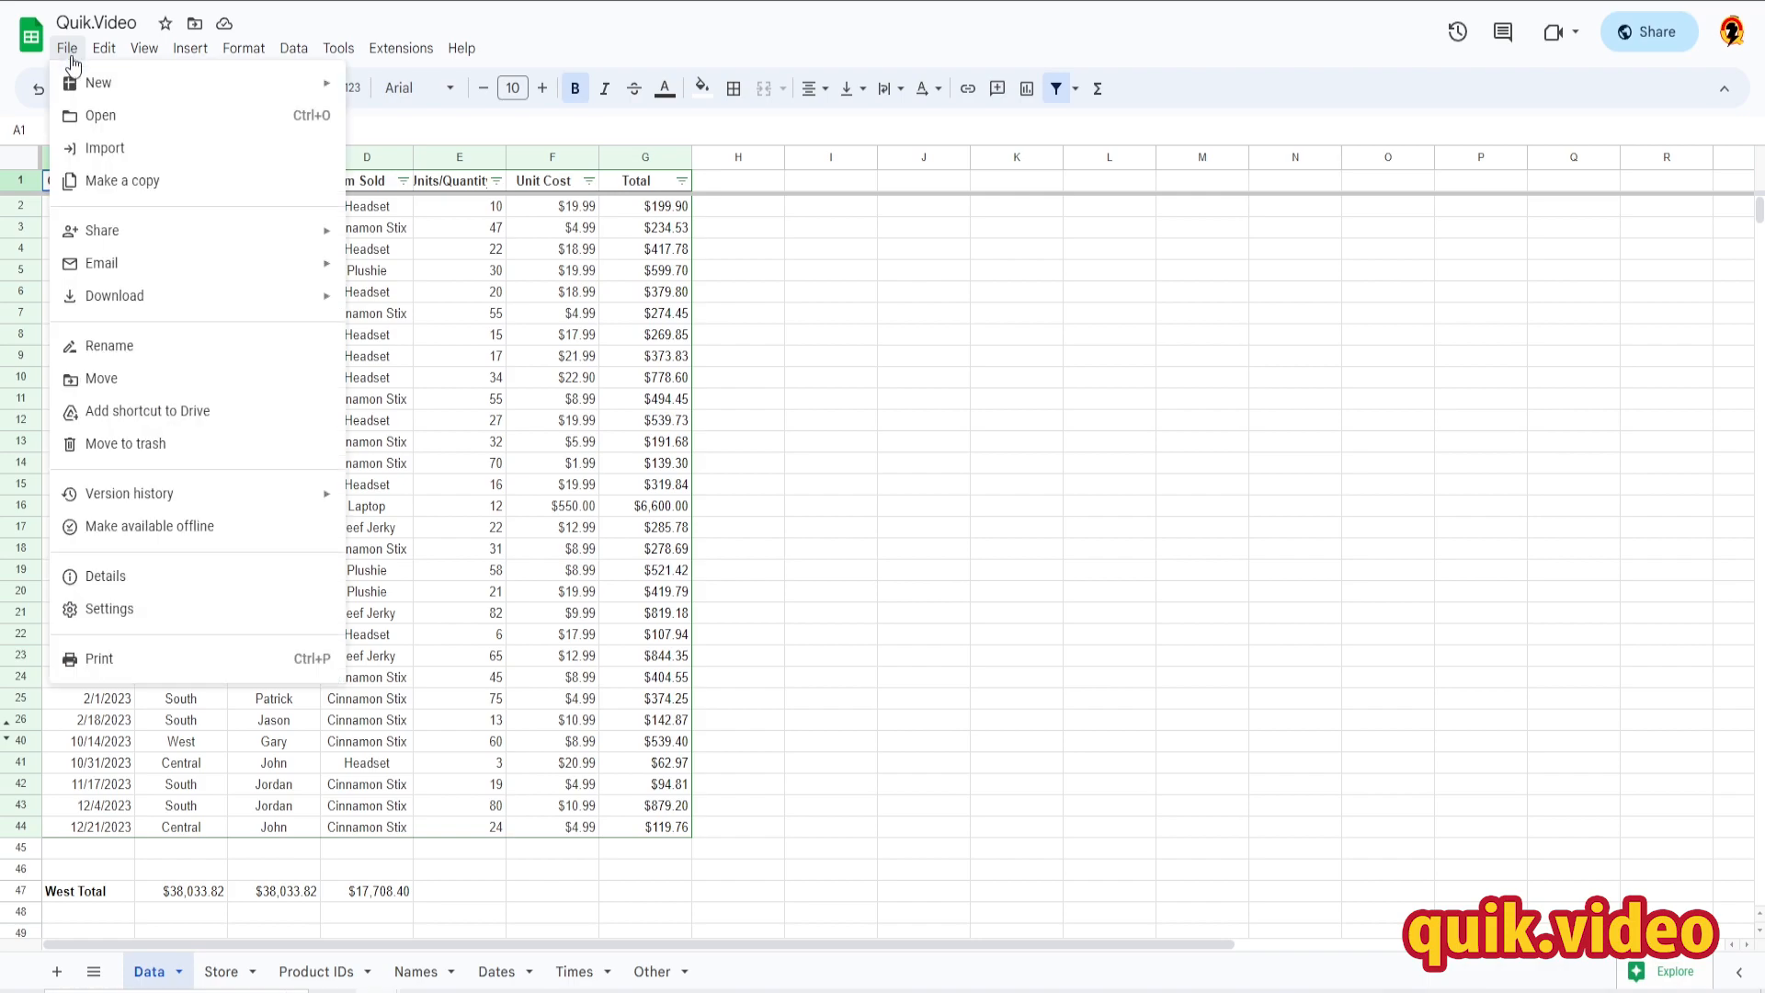
left_click(140, 150)
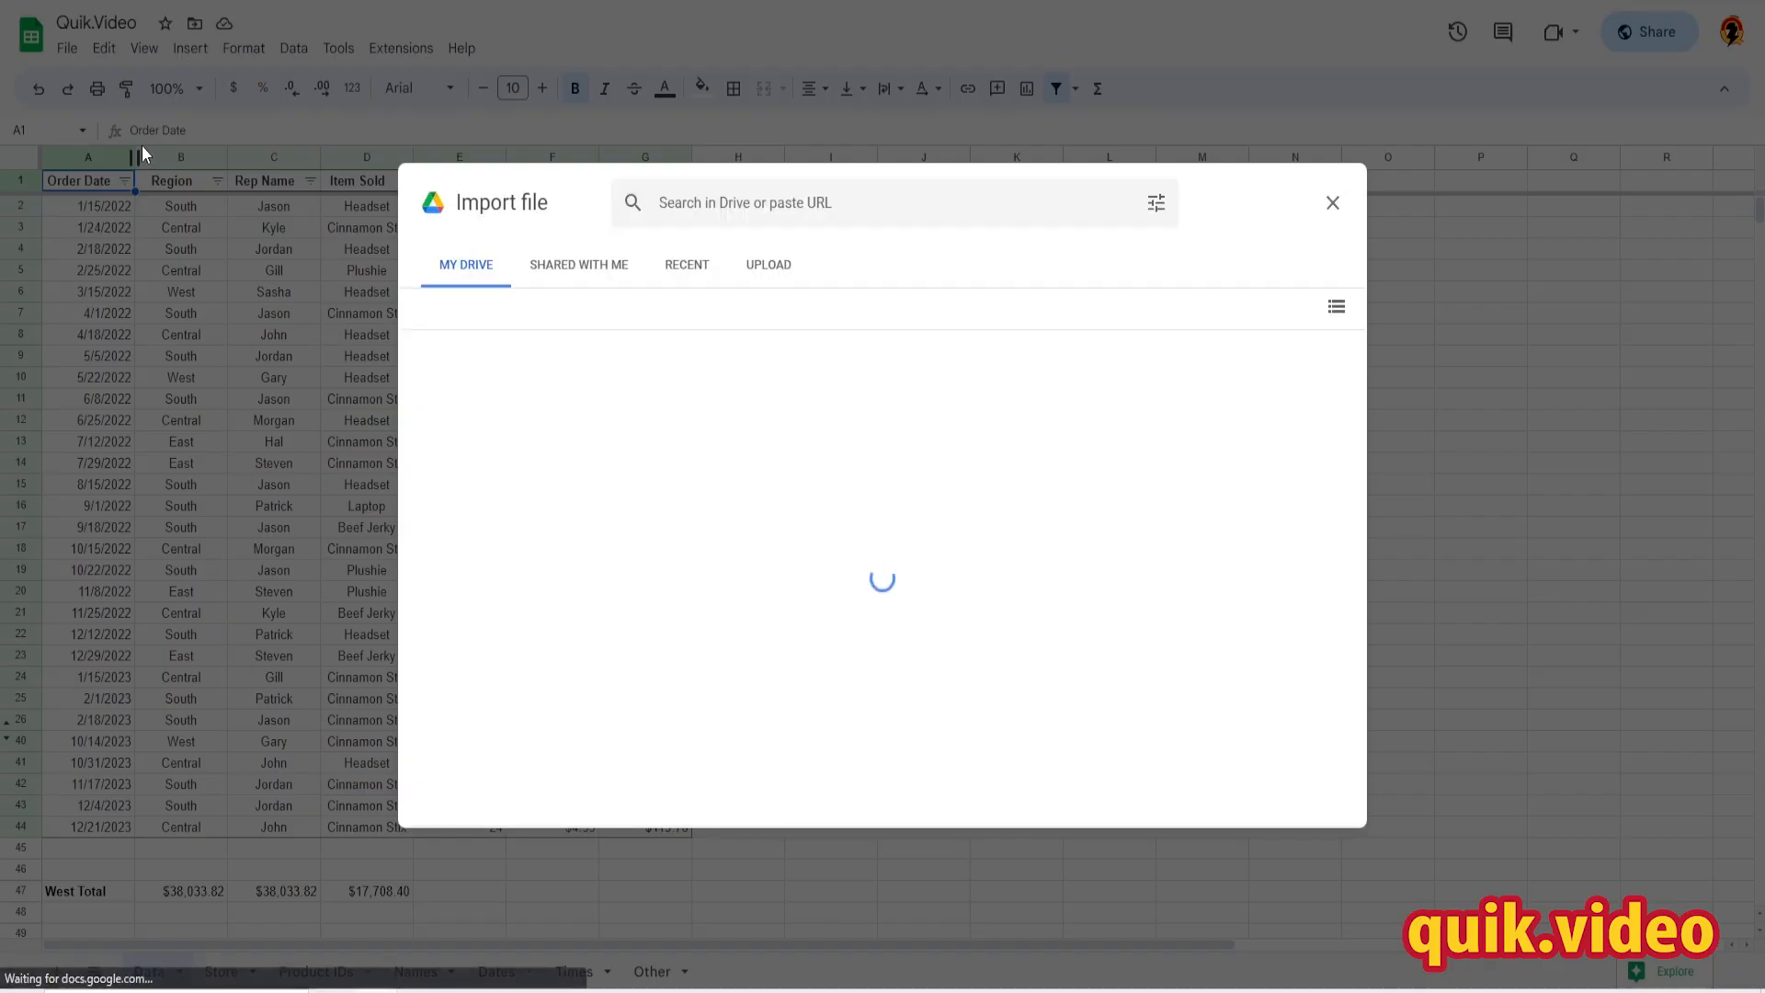
left_click(769, 270)
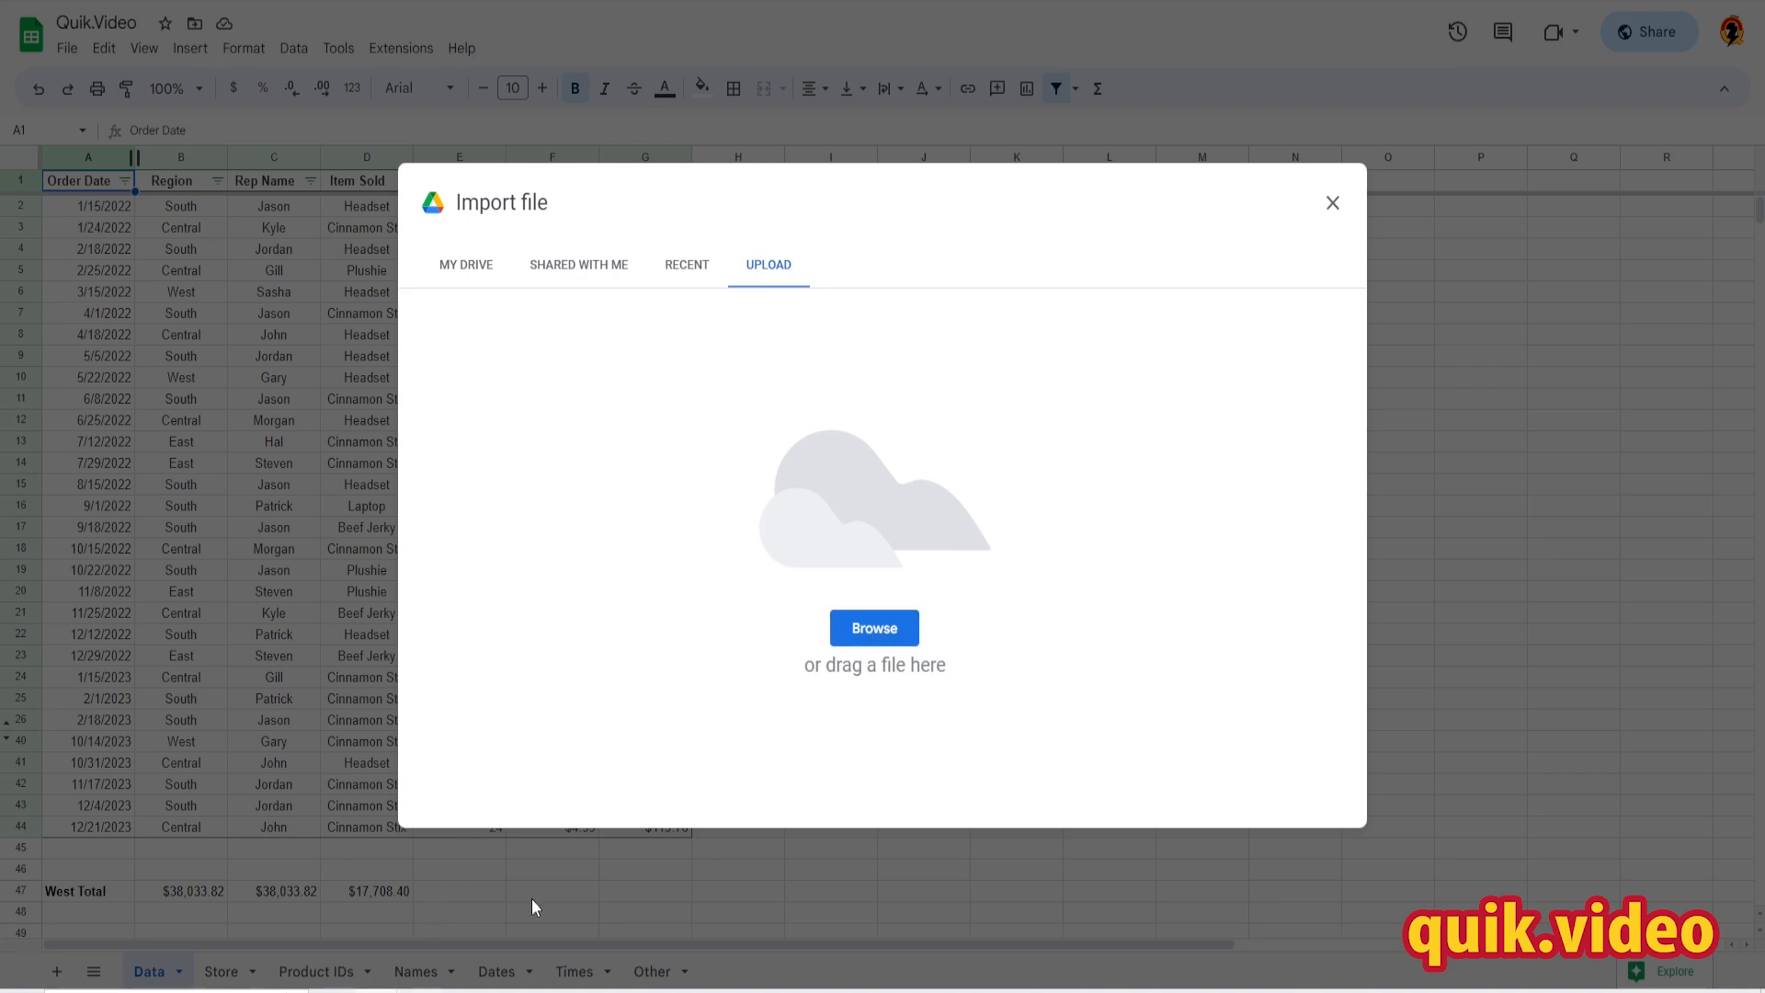
left_click(855, 628)
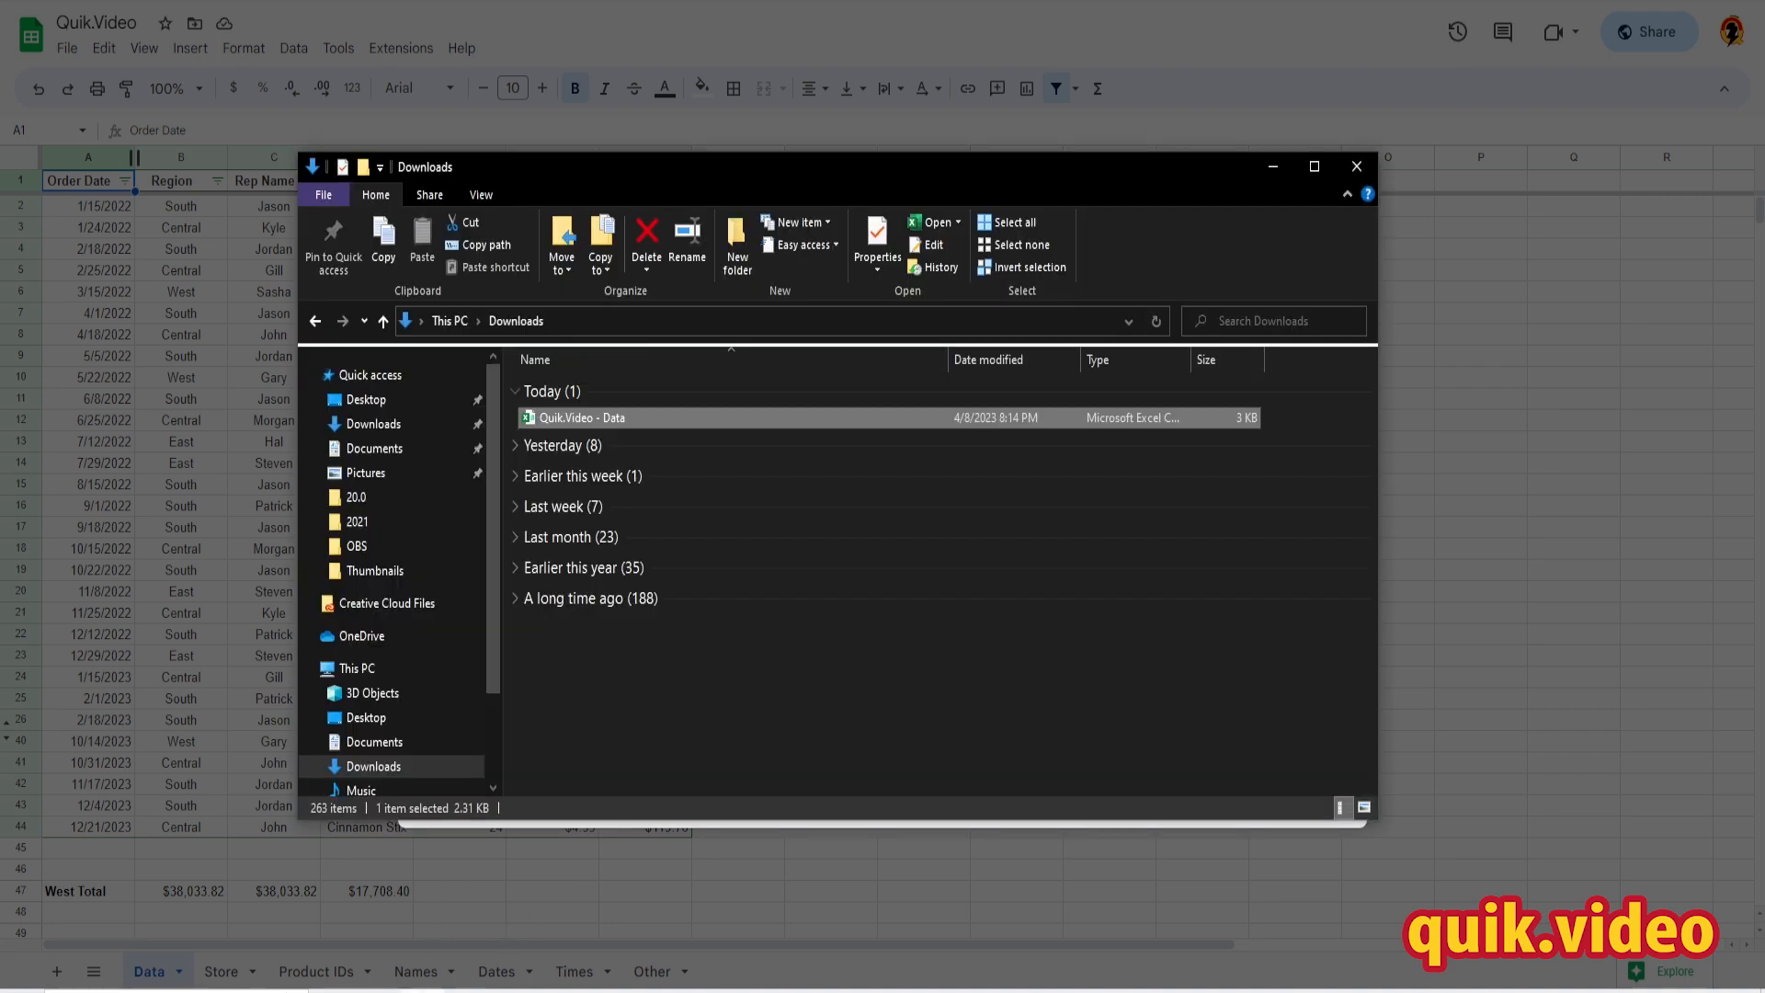
left_click_drag(737, 177, 1115, 167)
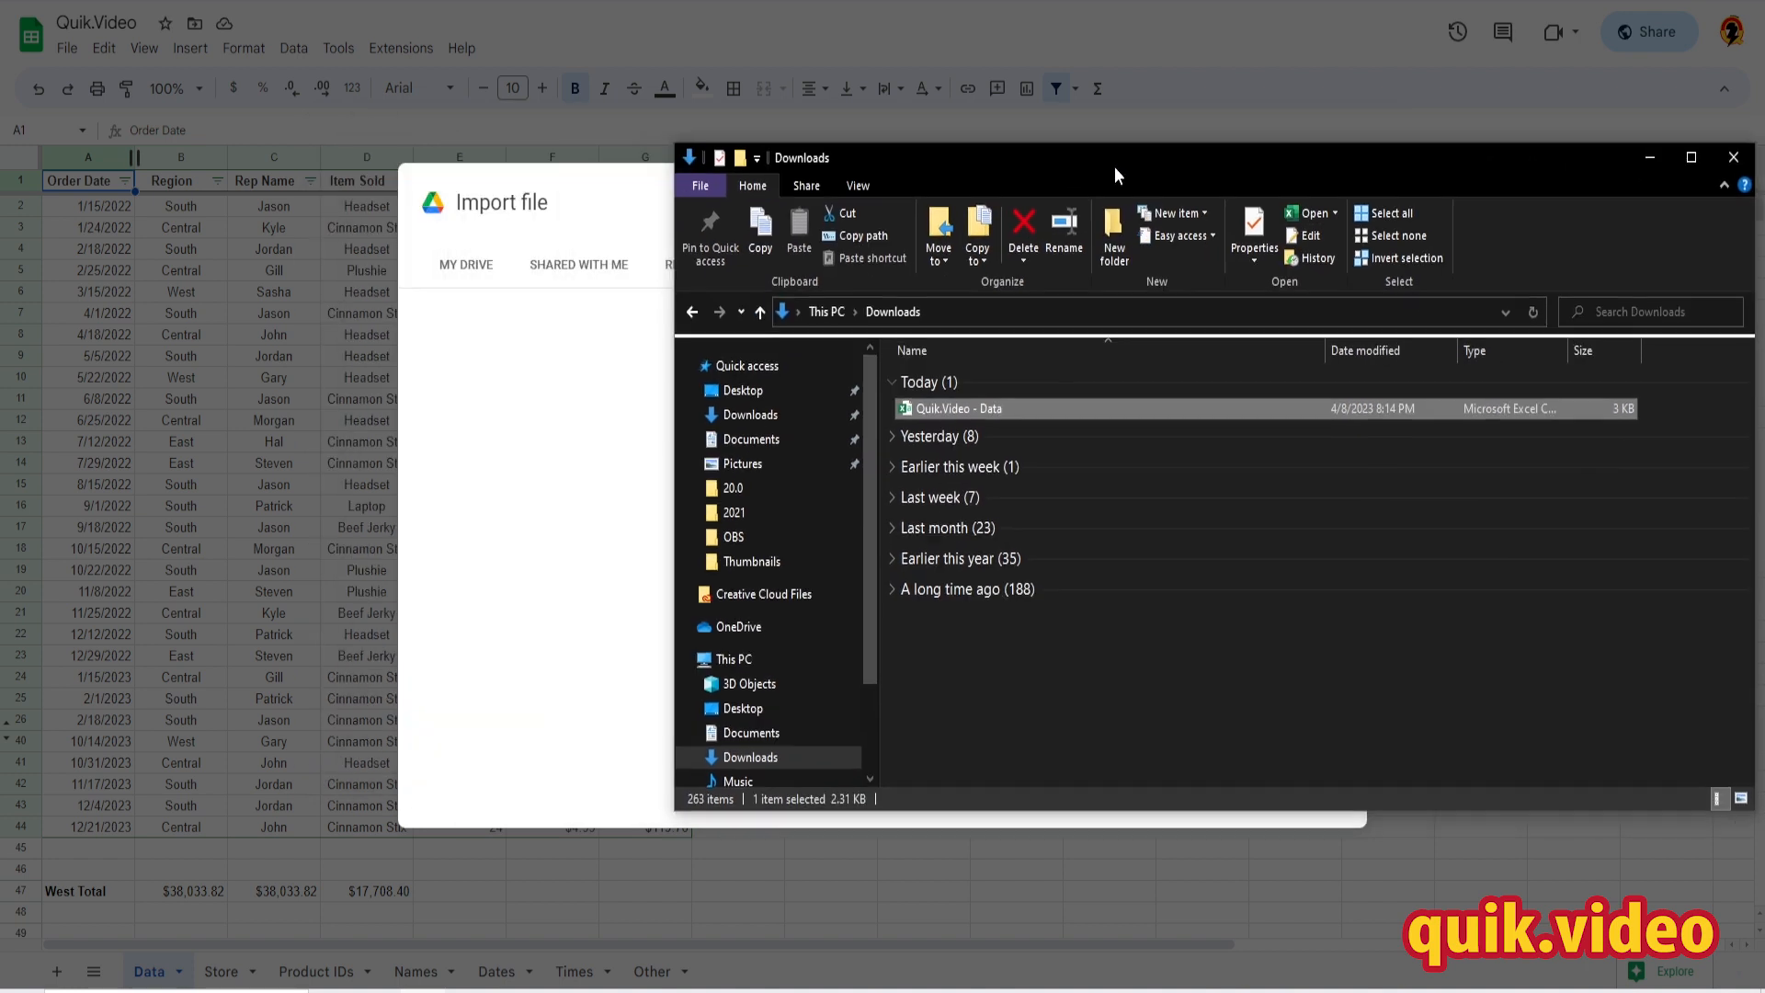
left_click_drag(947, 158, 1364, 157)
left_click_drag(1428, 415, 726, 526)
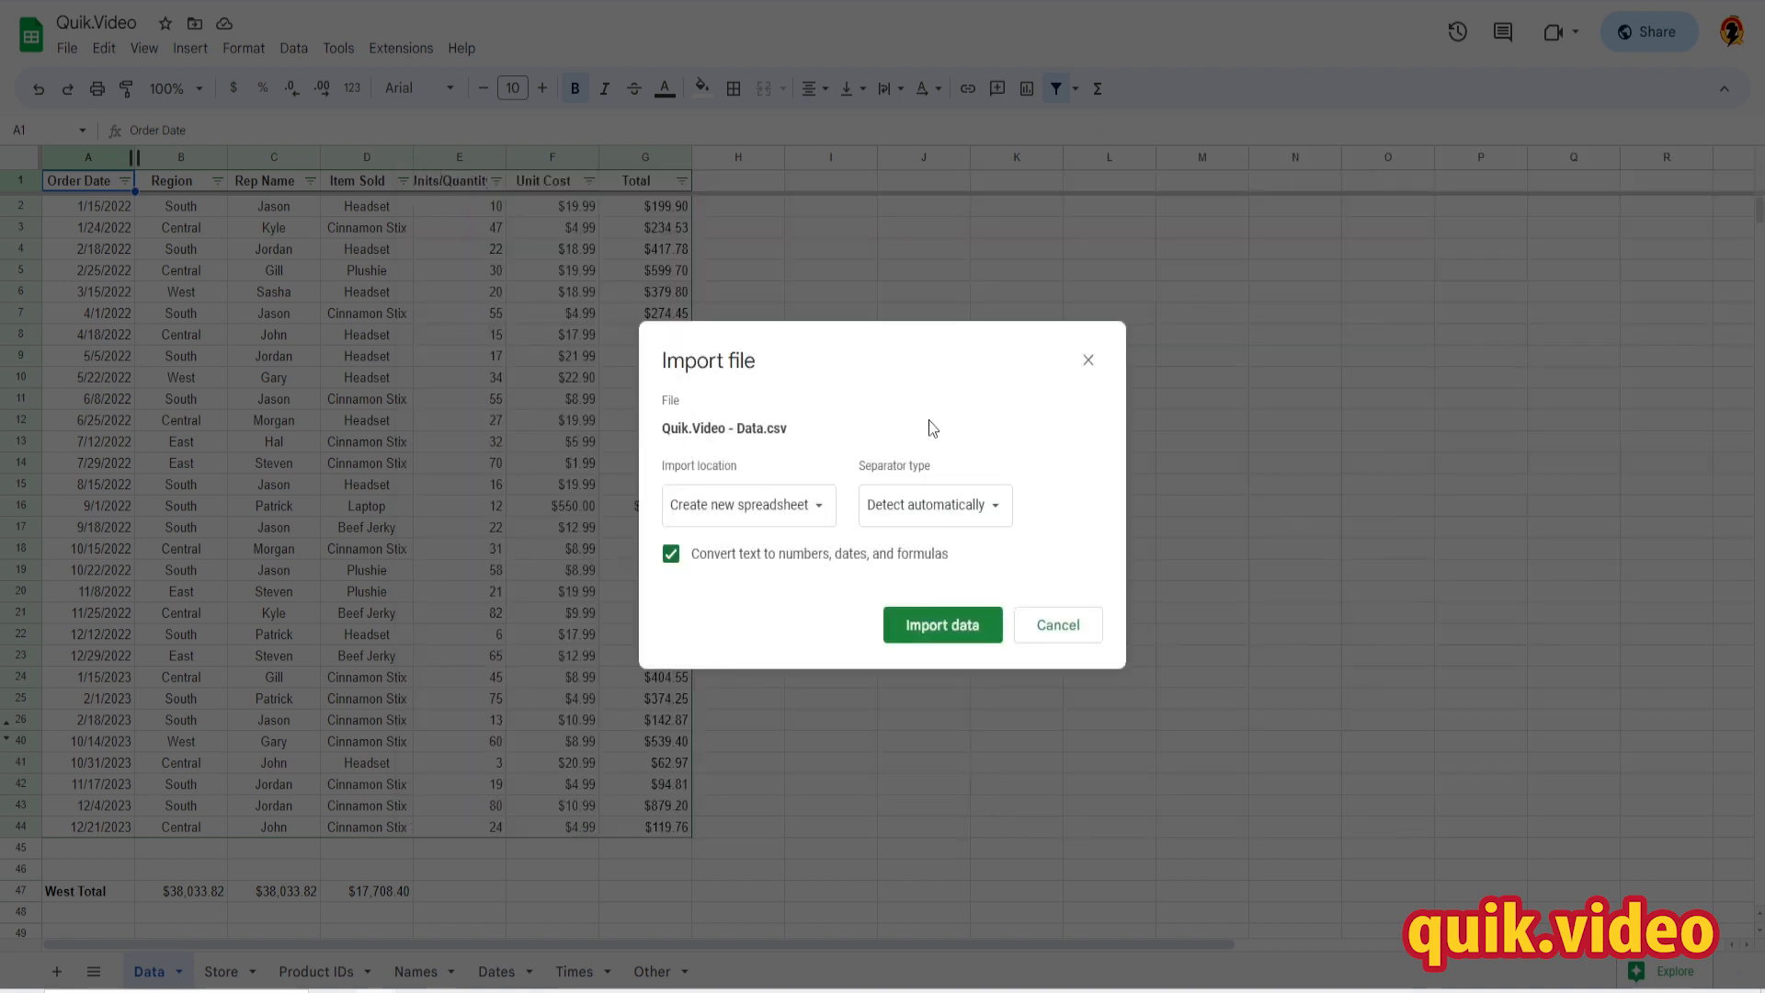
Import the CSV data as a new spreadsheet with automatic separator detection and text conversion, and open the imported file.
left_click(947, 630)
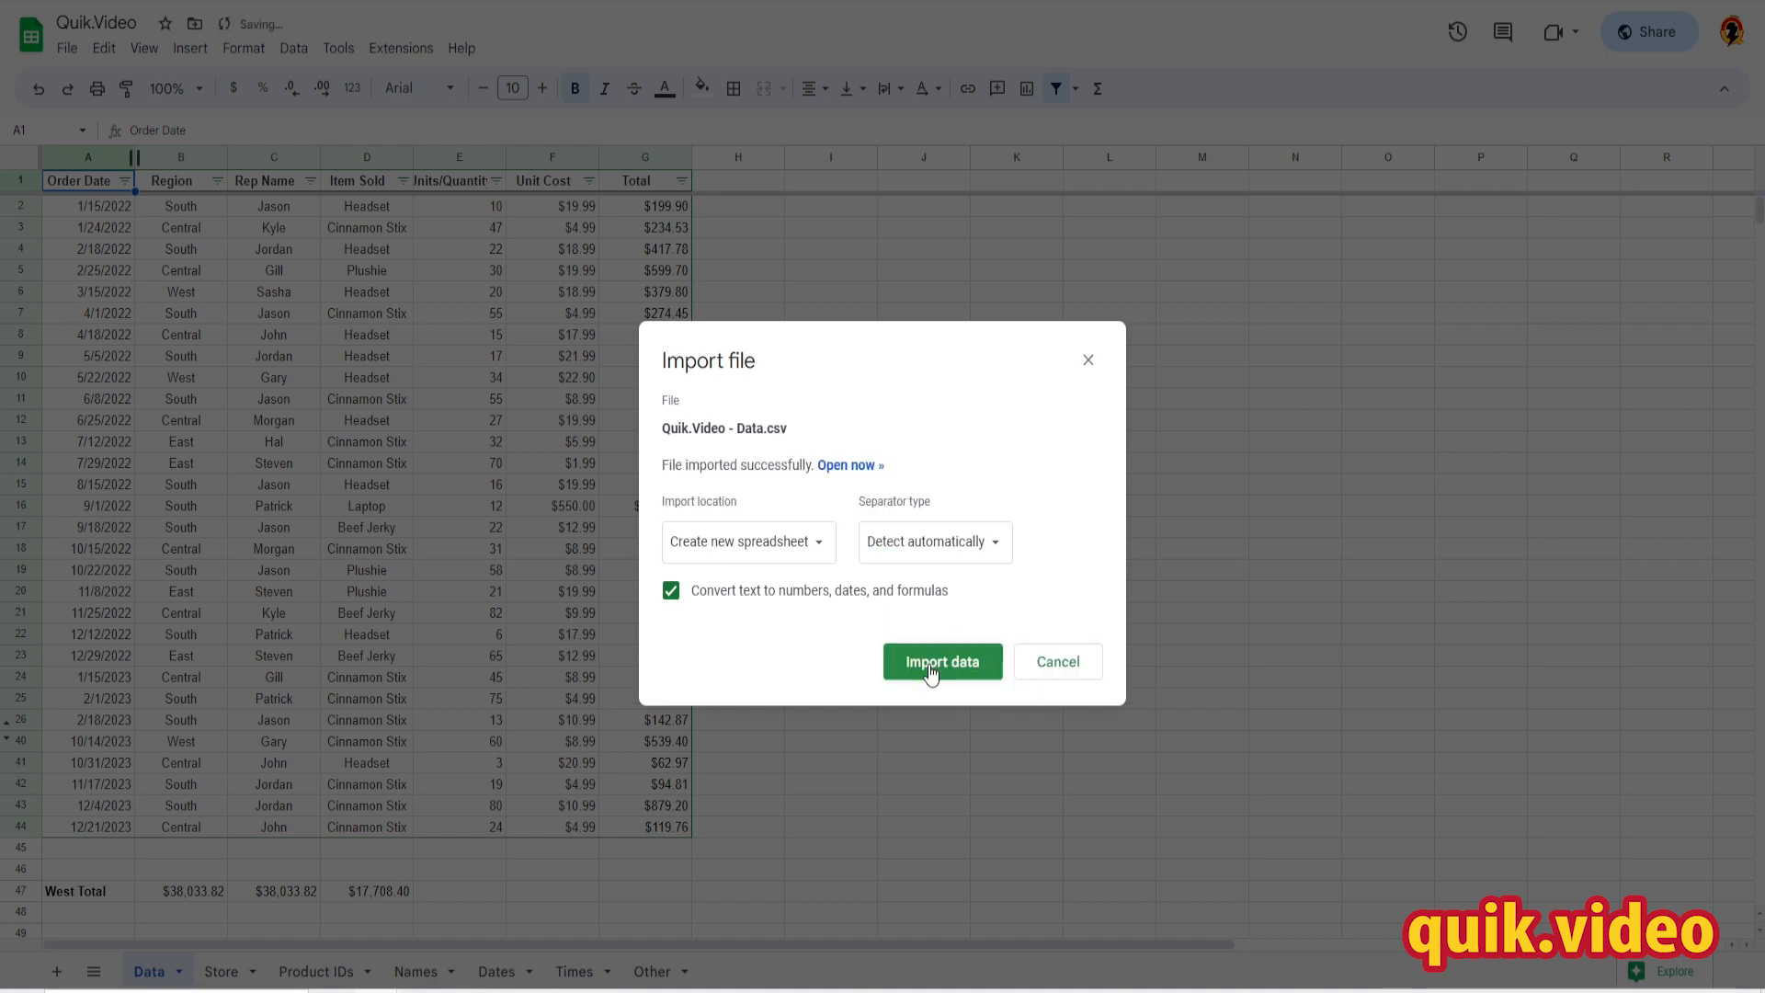
left_click(846, 468)
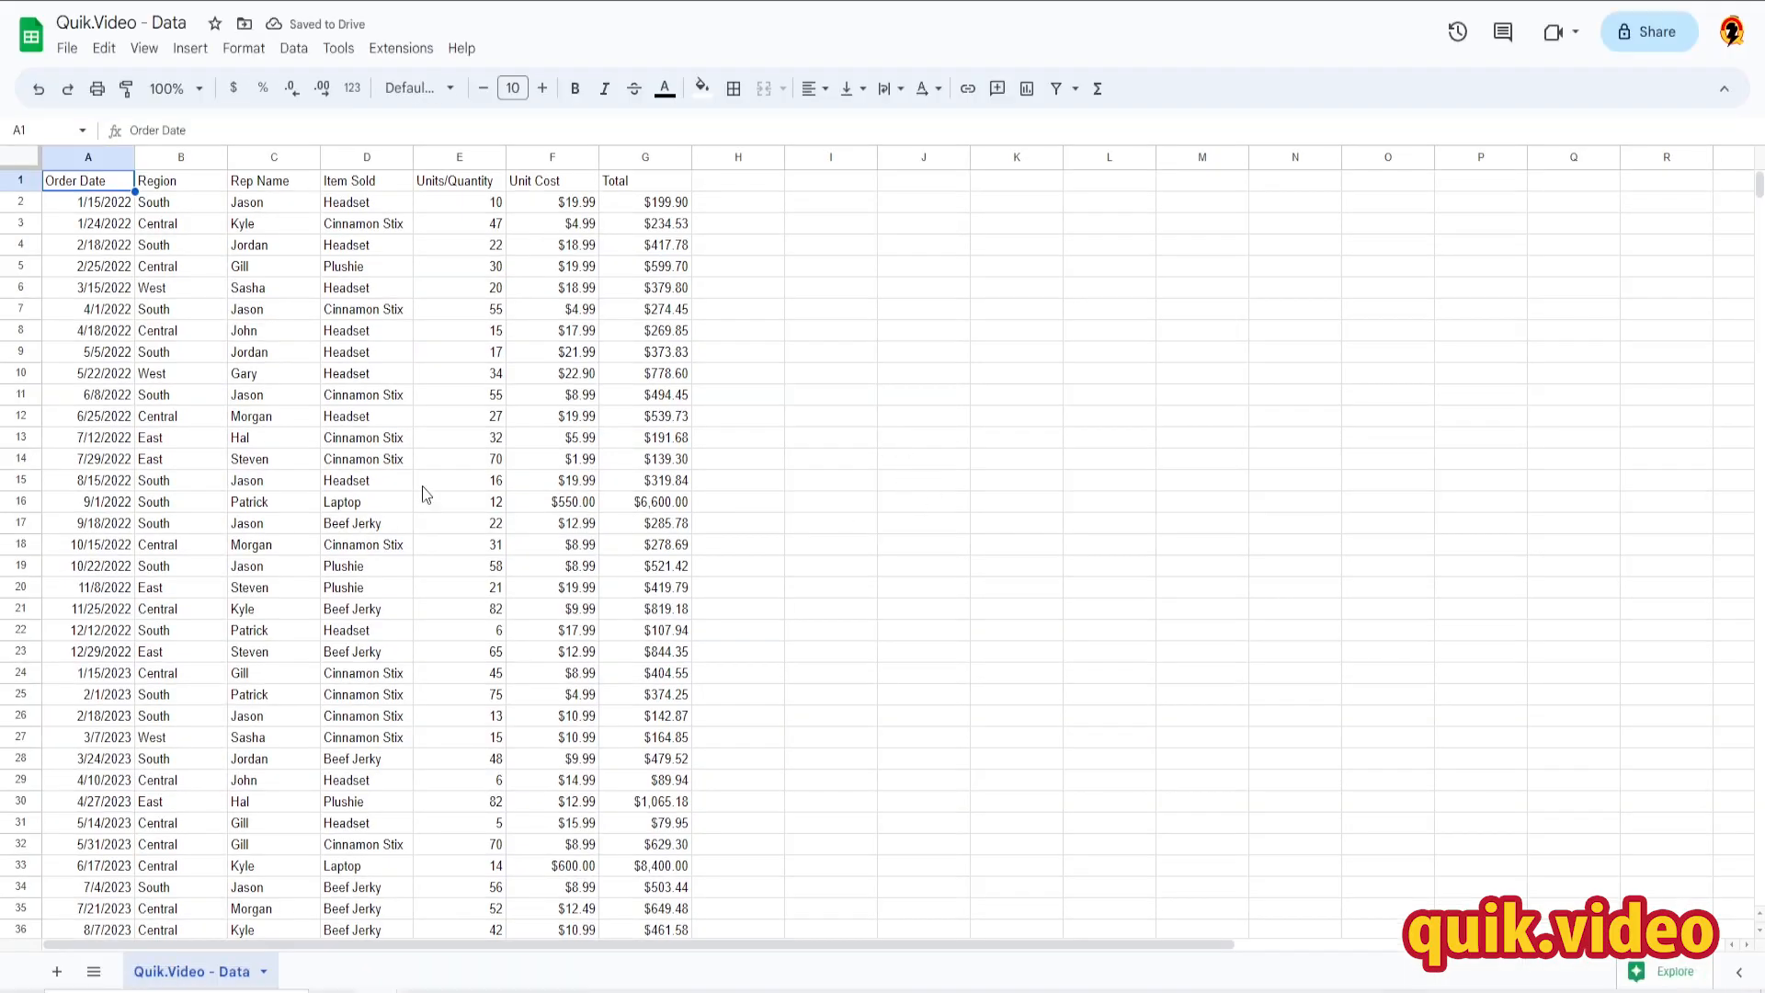
scroll(368, 510, "down", 1)
scroll(383, 516, "up", 1)
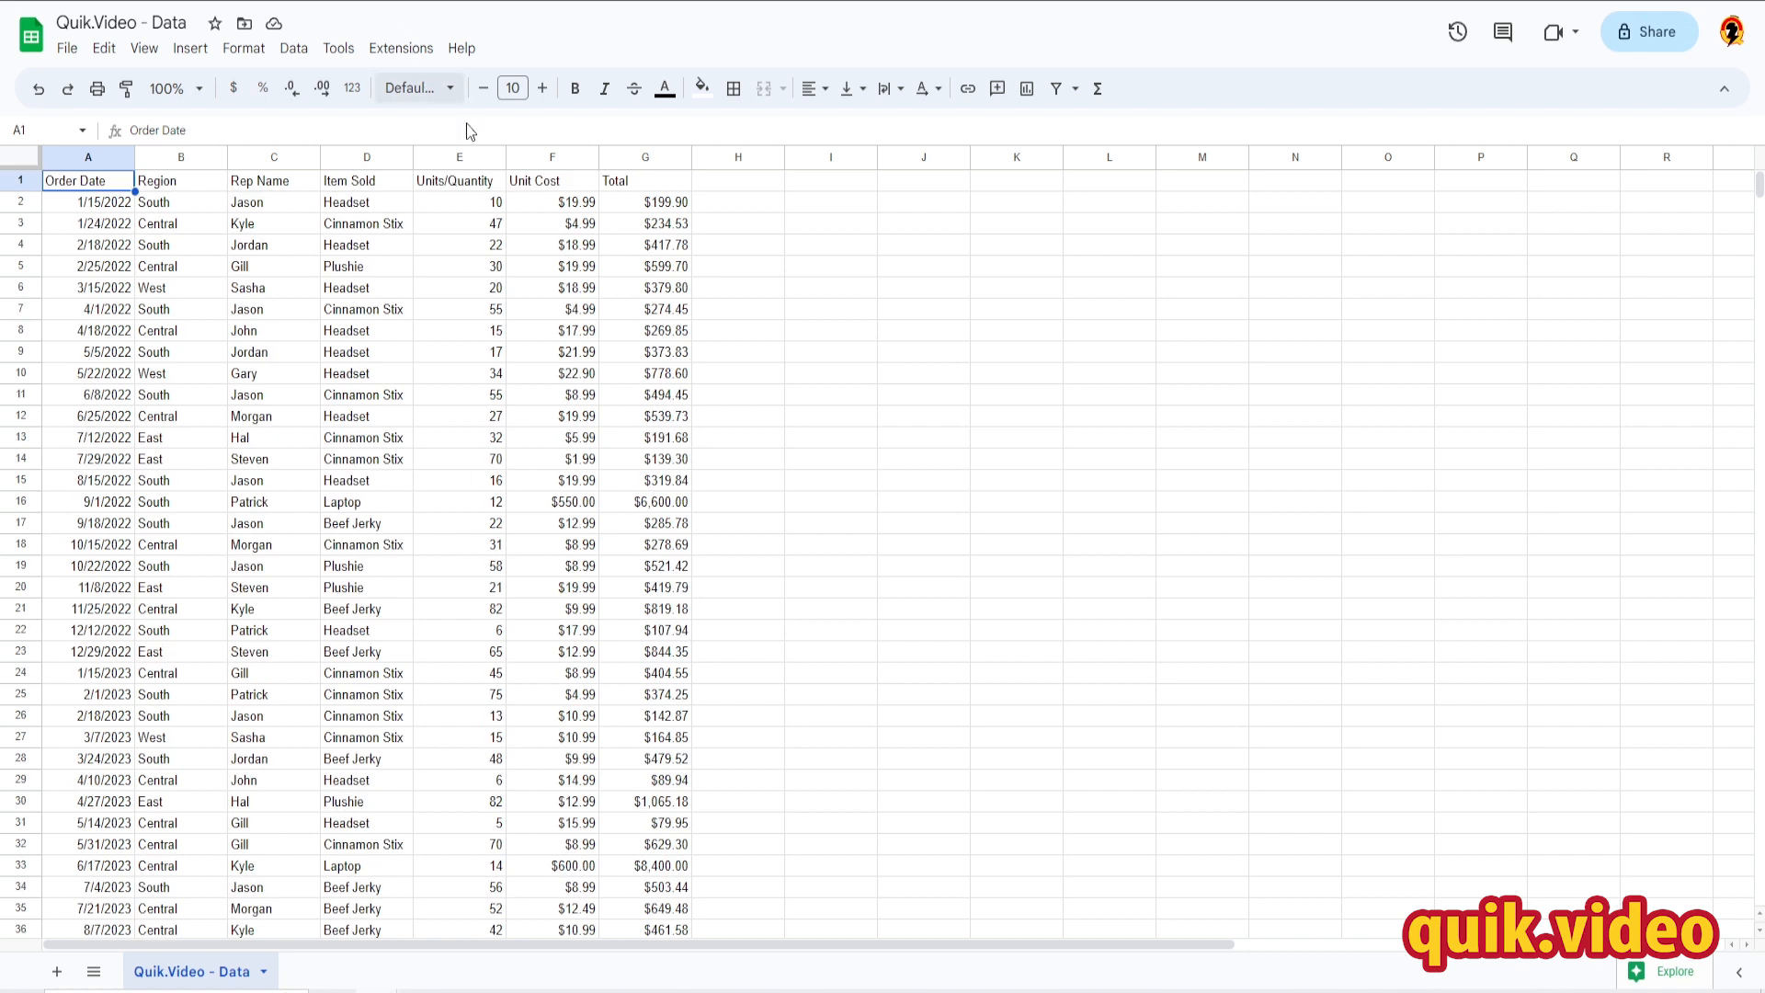